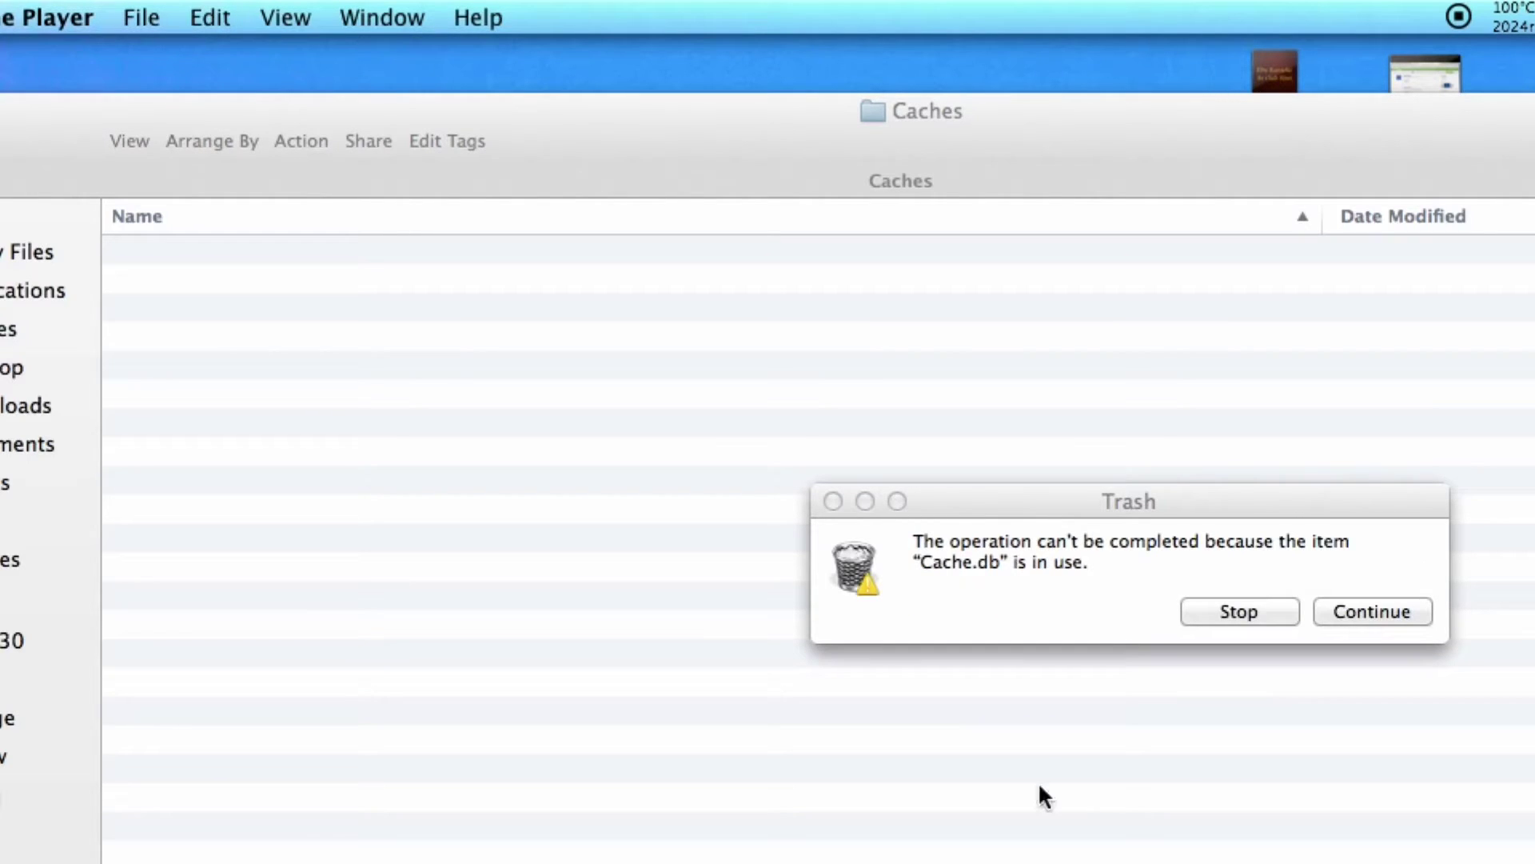
- Skip the four in-use items, starting with Cache.db, so the Trash finishes emptying
{"action": "left_click", "coordinate": [1348, 608]}
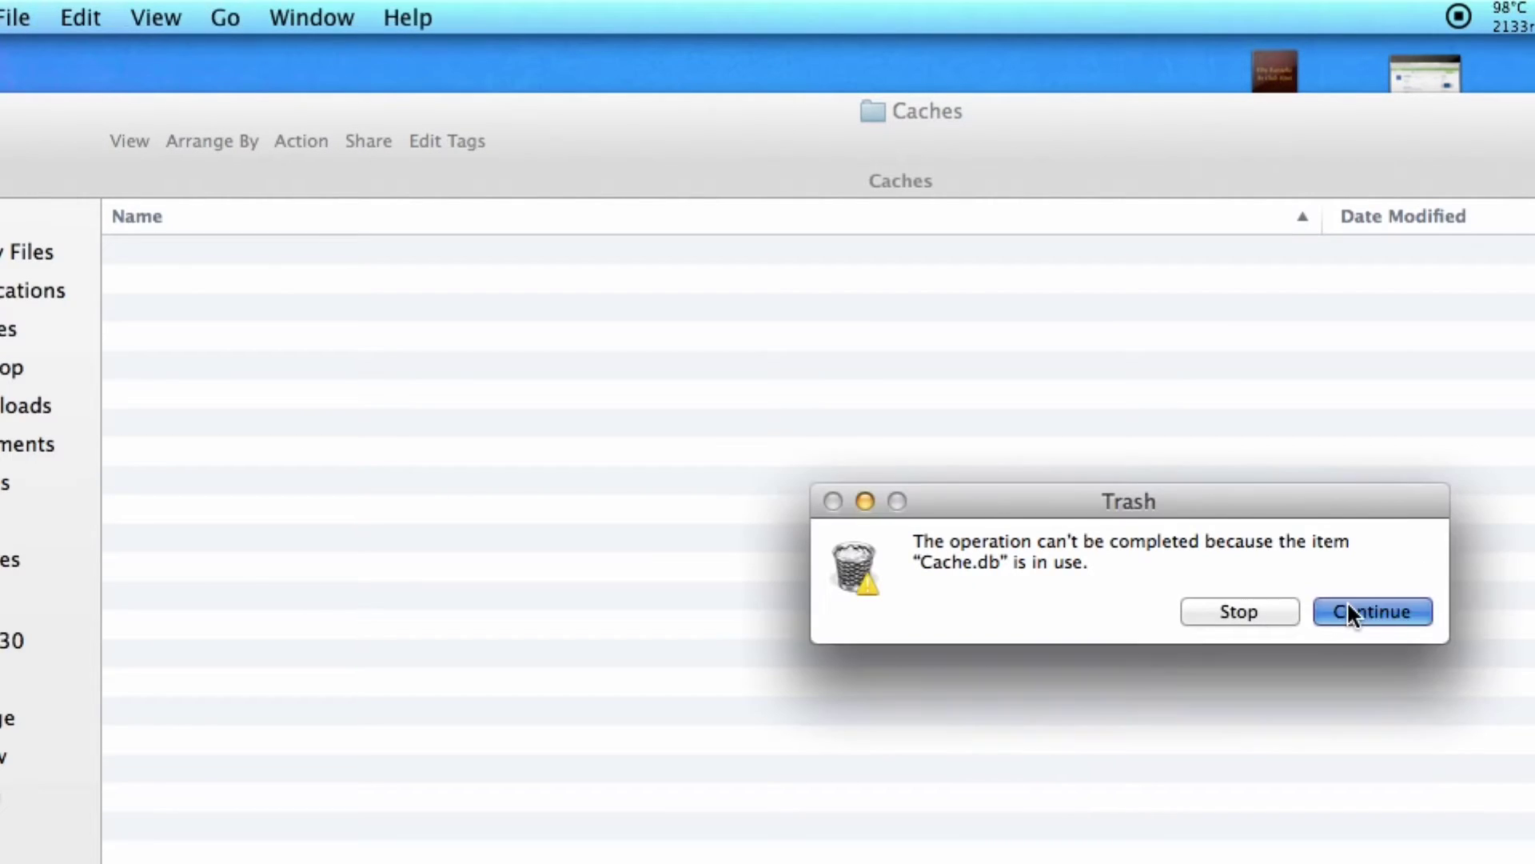
{"action": "left_click", "coordinate": [1348, 608]}
{"action": "left_click", "coordinate": [1348, 608]}
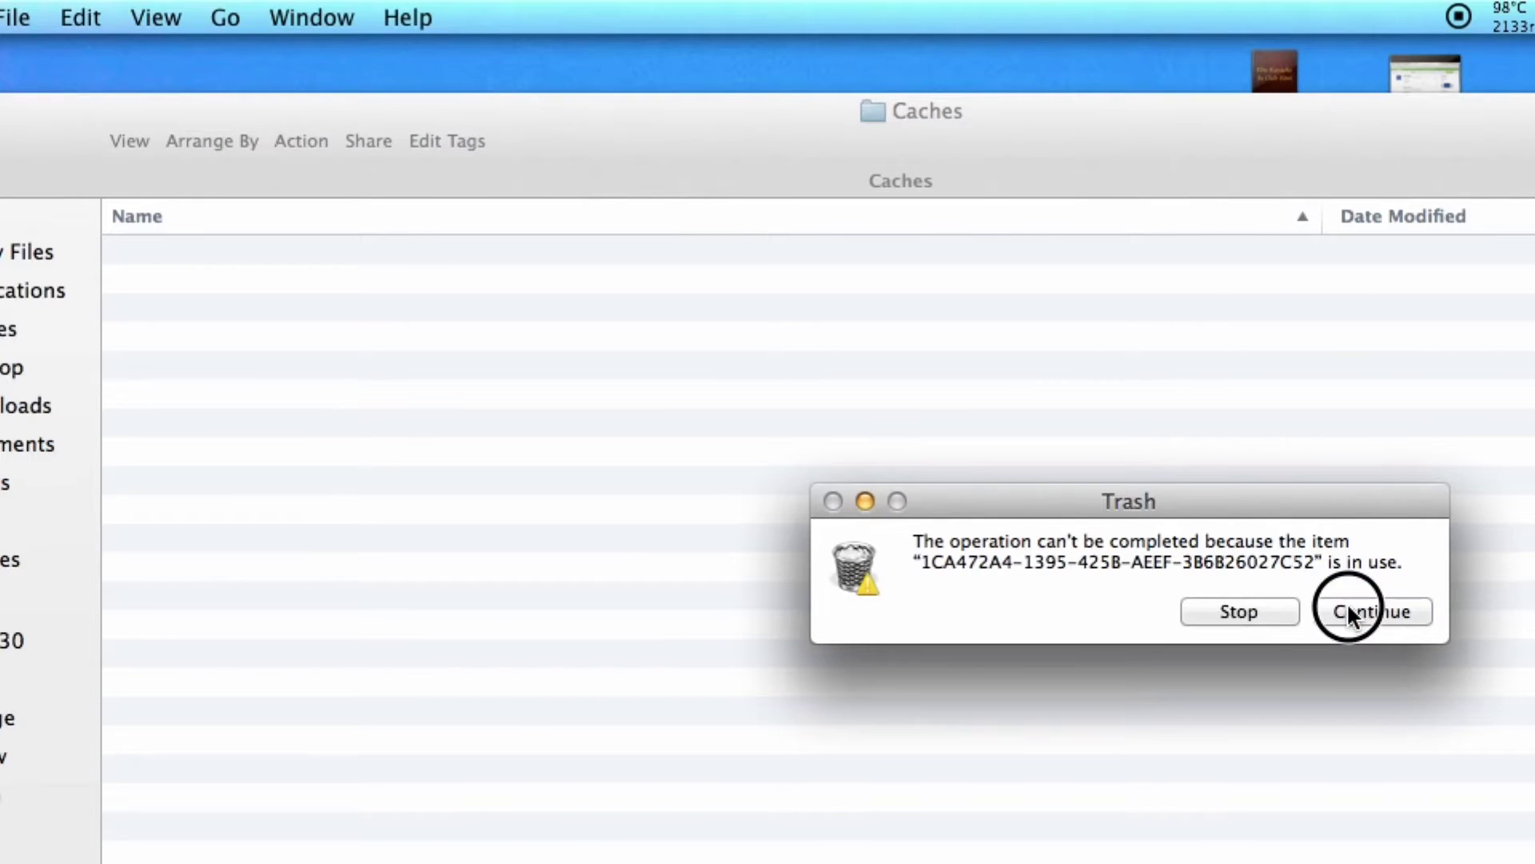
{"action": "left_click", "coordinate": [1349, 607]}
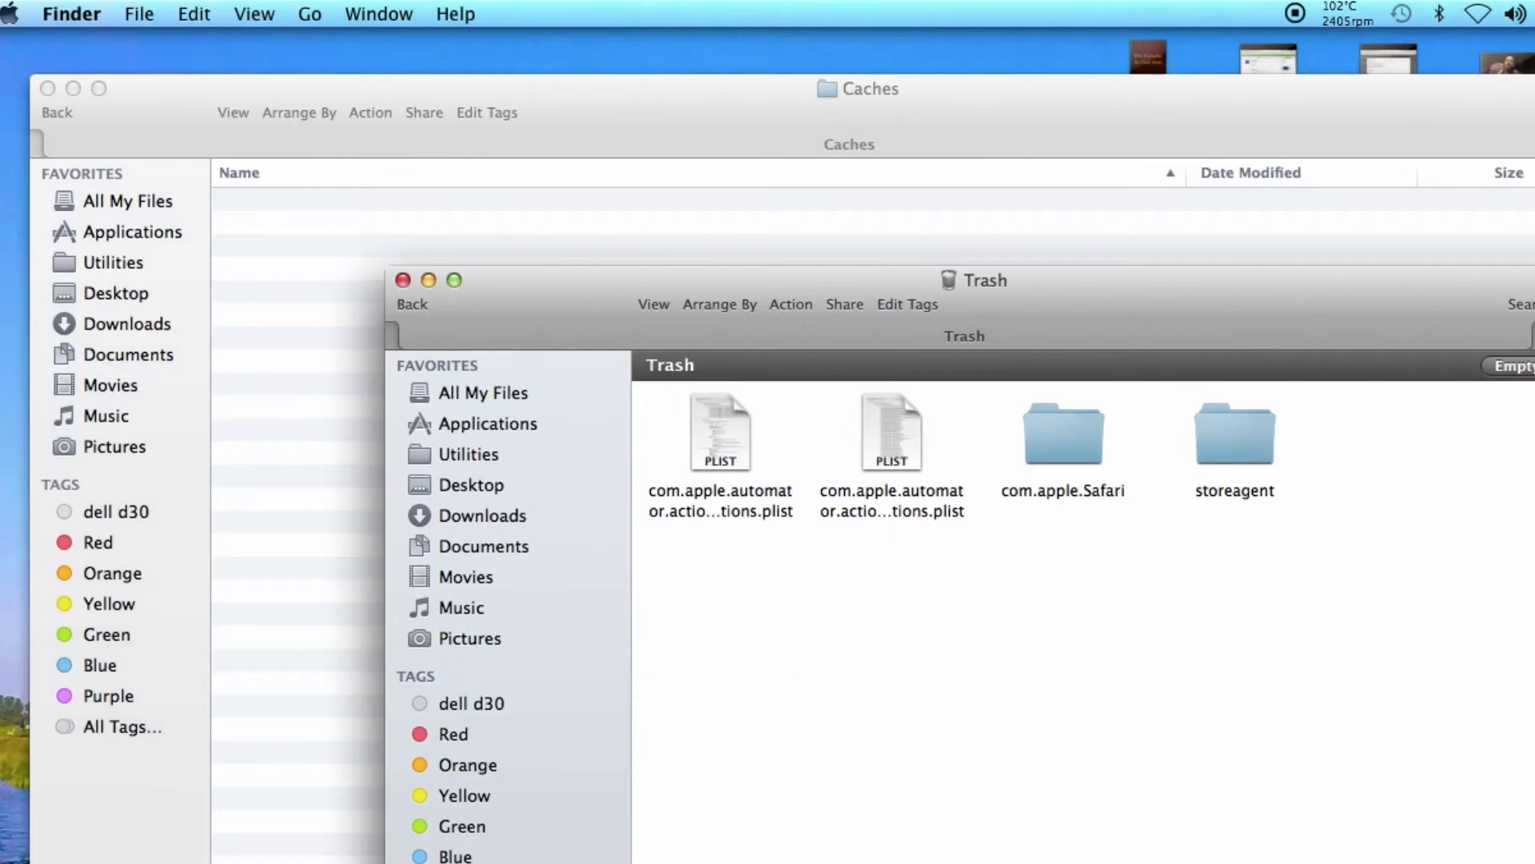
- Put the four leftover in-use items back into Caches and close the Caches window
{"action": "left_click_drag", "start_coordinate": [1375, 638], "coordinate": [315, 473]}
{"action": "key", "text": "super+w"}
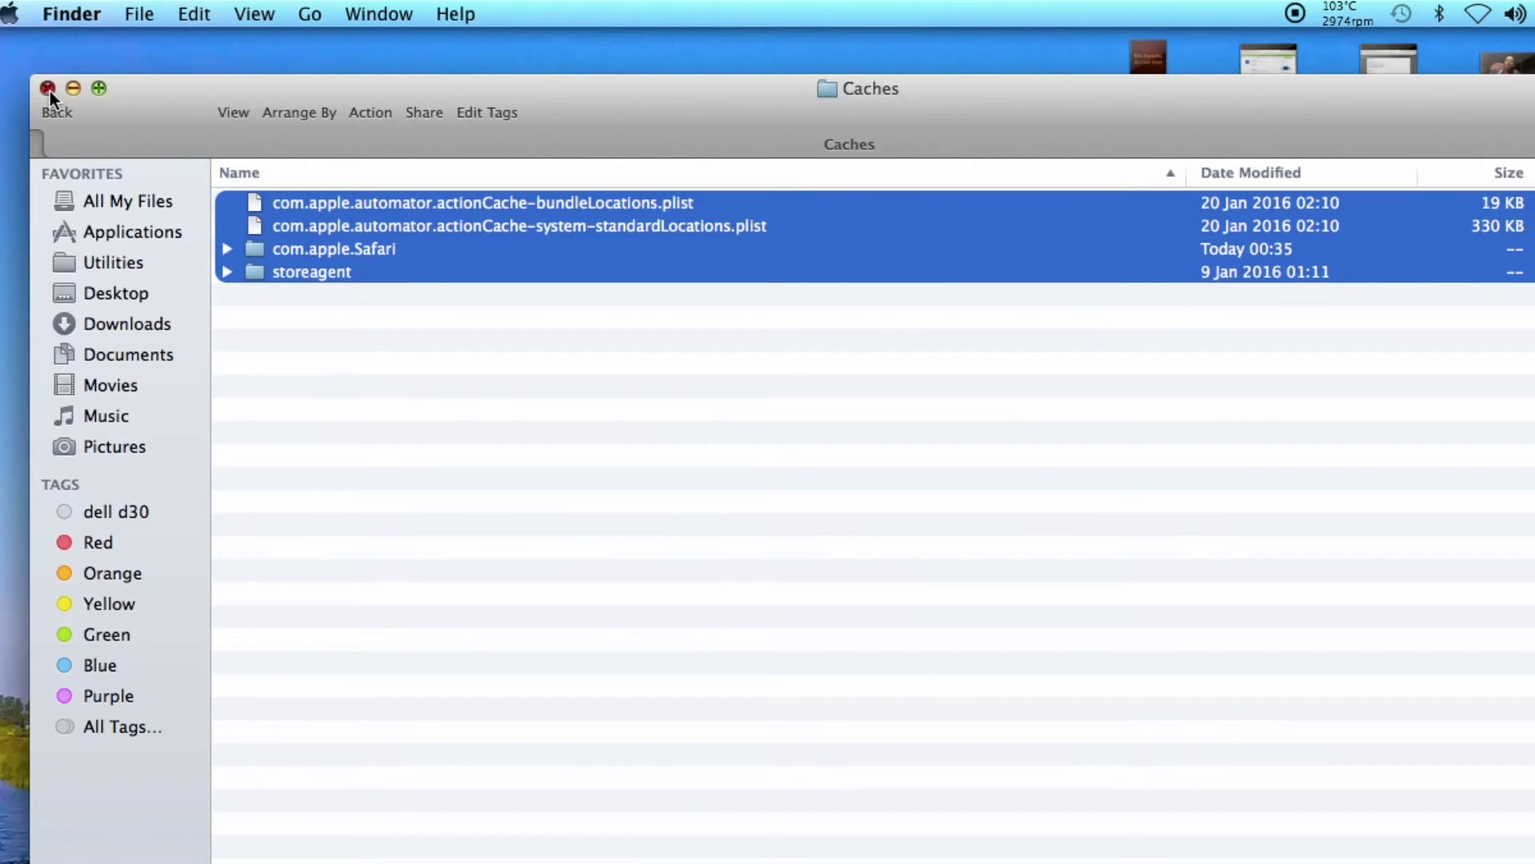
{"action": "left_click", "coordinate": [48, 87]}
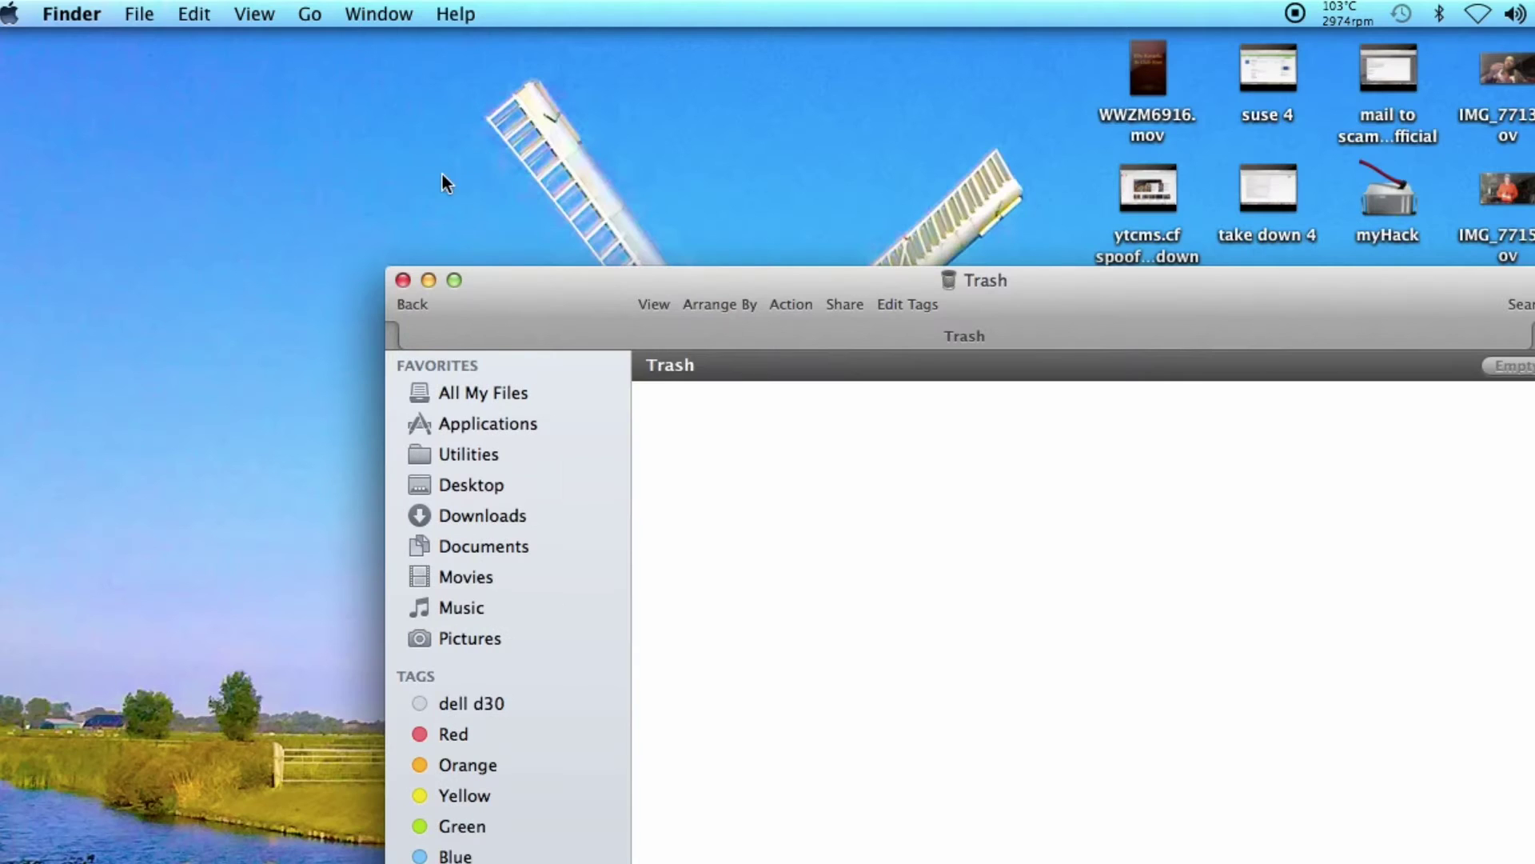
- Close the empty Trash and reopen ~/library/Caches with Go to Folder
{"action": "left_click", "coordinate": [405, 280]}
{"action": "left_click", "coordinate": [309, 13]}
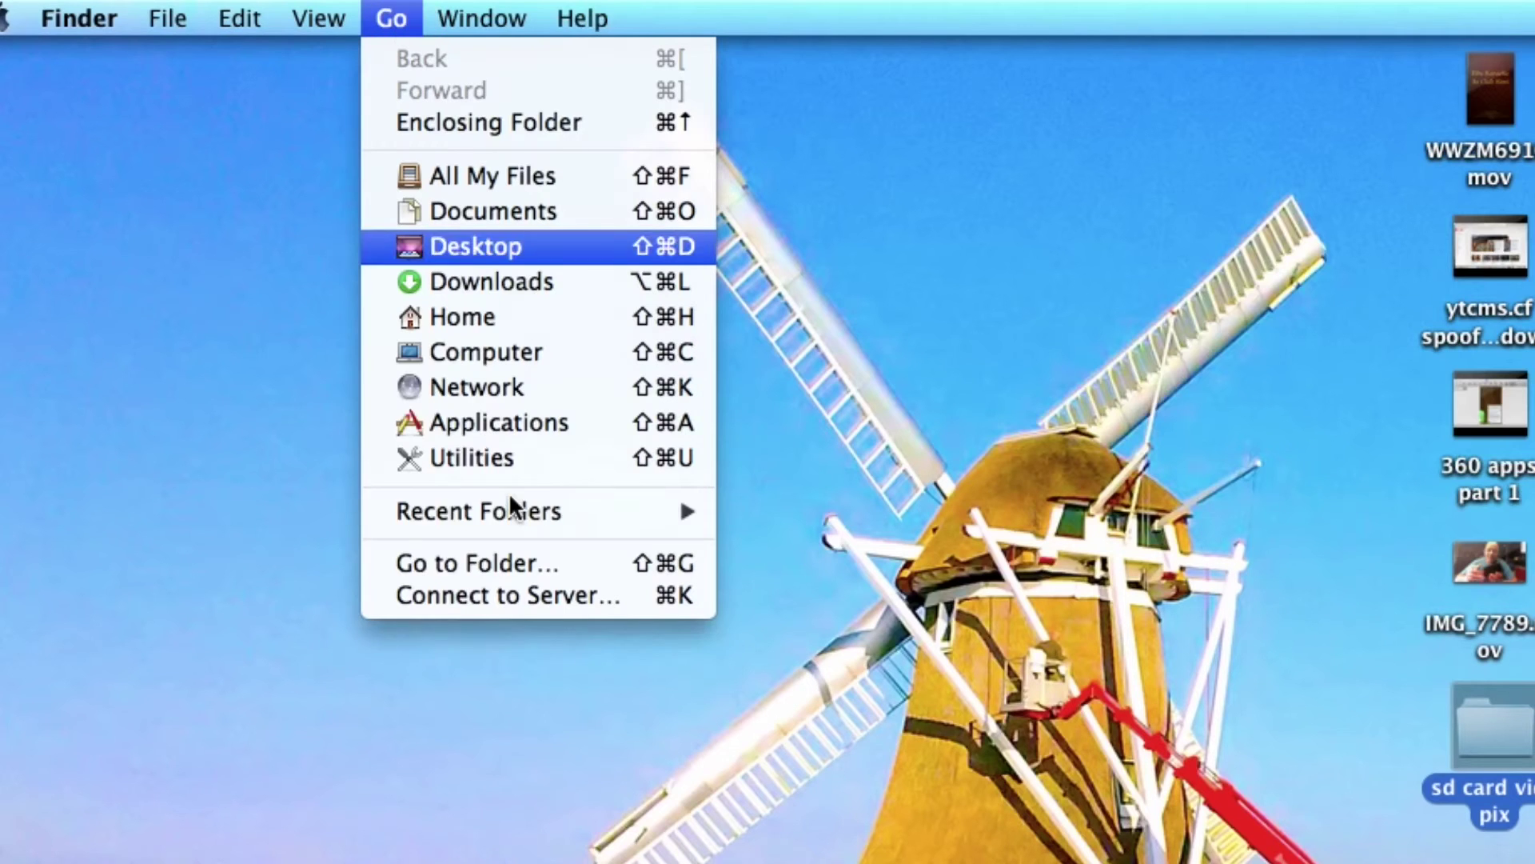
{"action": "left_click", "coordinate": [480, 560]}
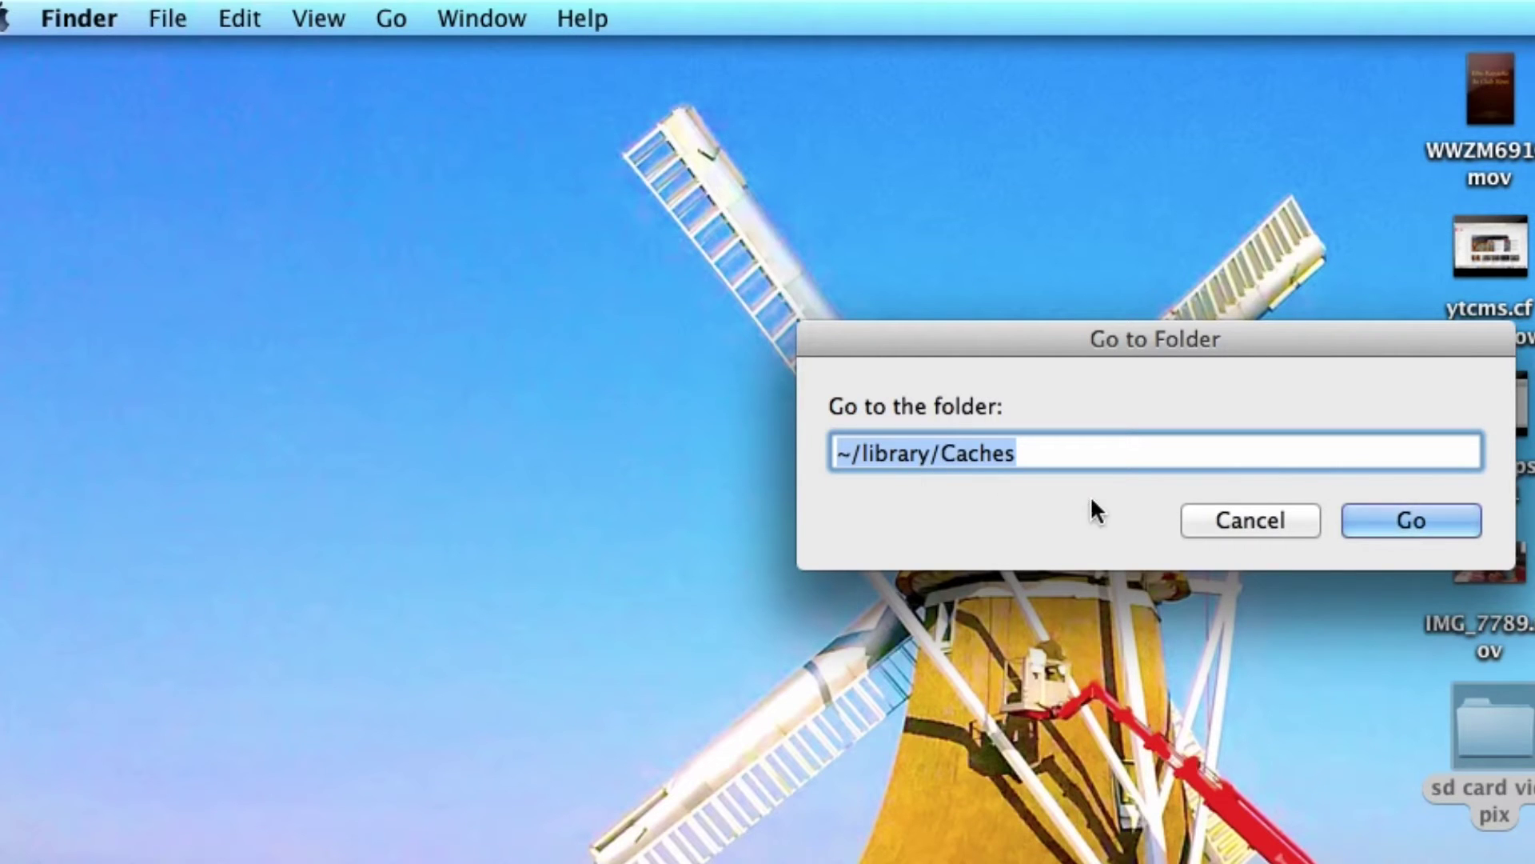
{"action": "left_click", "coordinate": [1429, 516]}
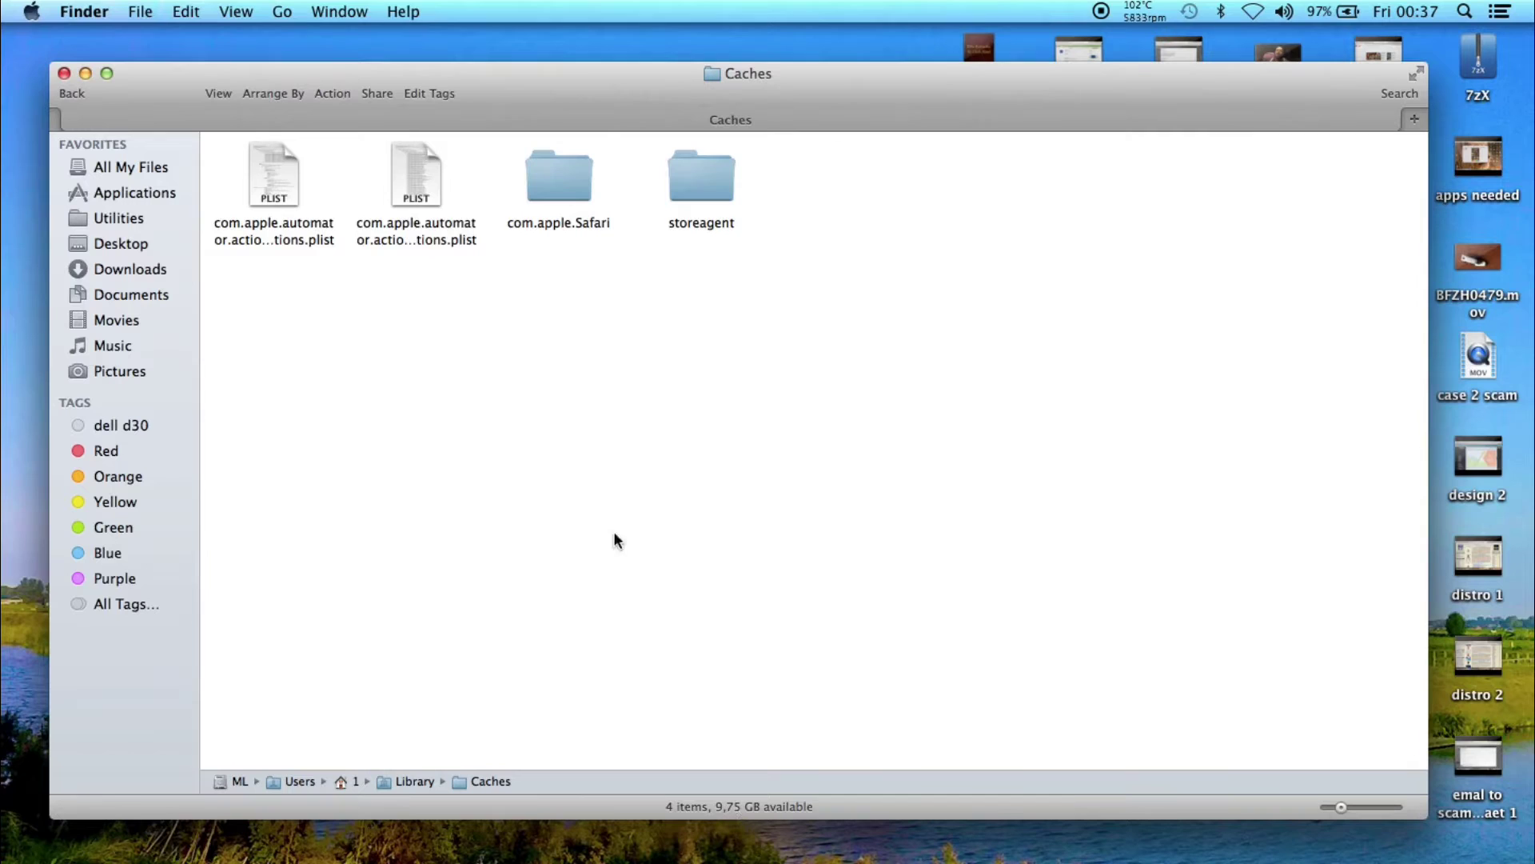
- Reopen ~/library/Caches through Go to Folder to recheck its contents, then close it
{"action": "left_click", "coordinate": [65, 75]}
{"action": "left_click", "coordinate": [291, 14]}
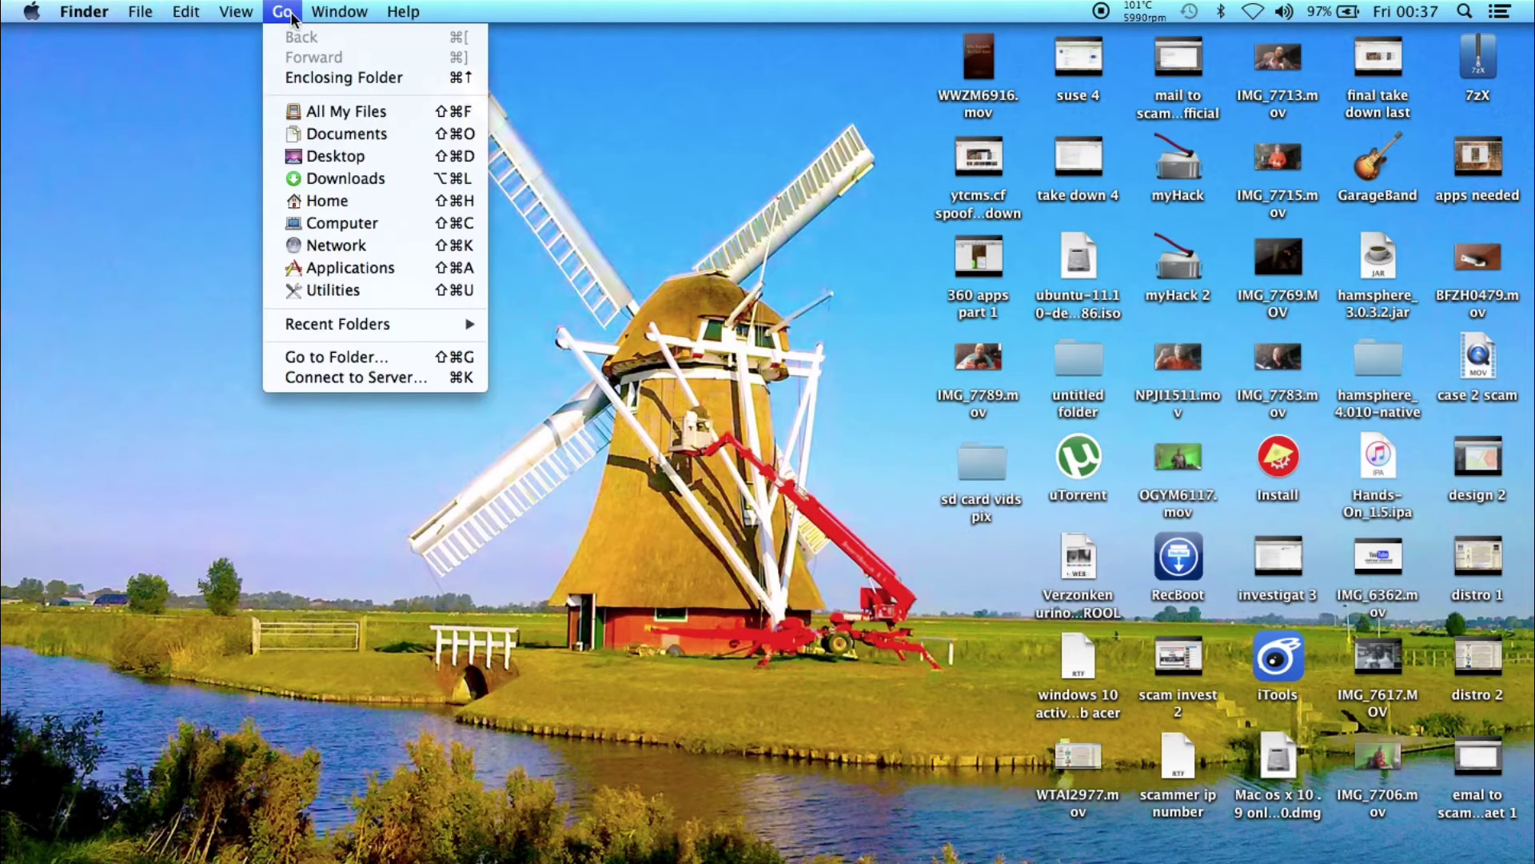
{"action": "left_click", "coordinate": [302, 365]}
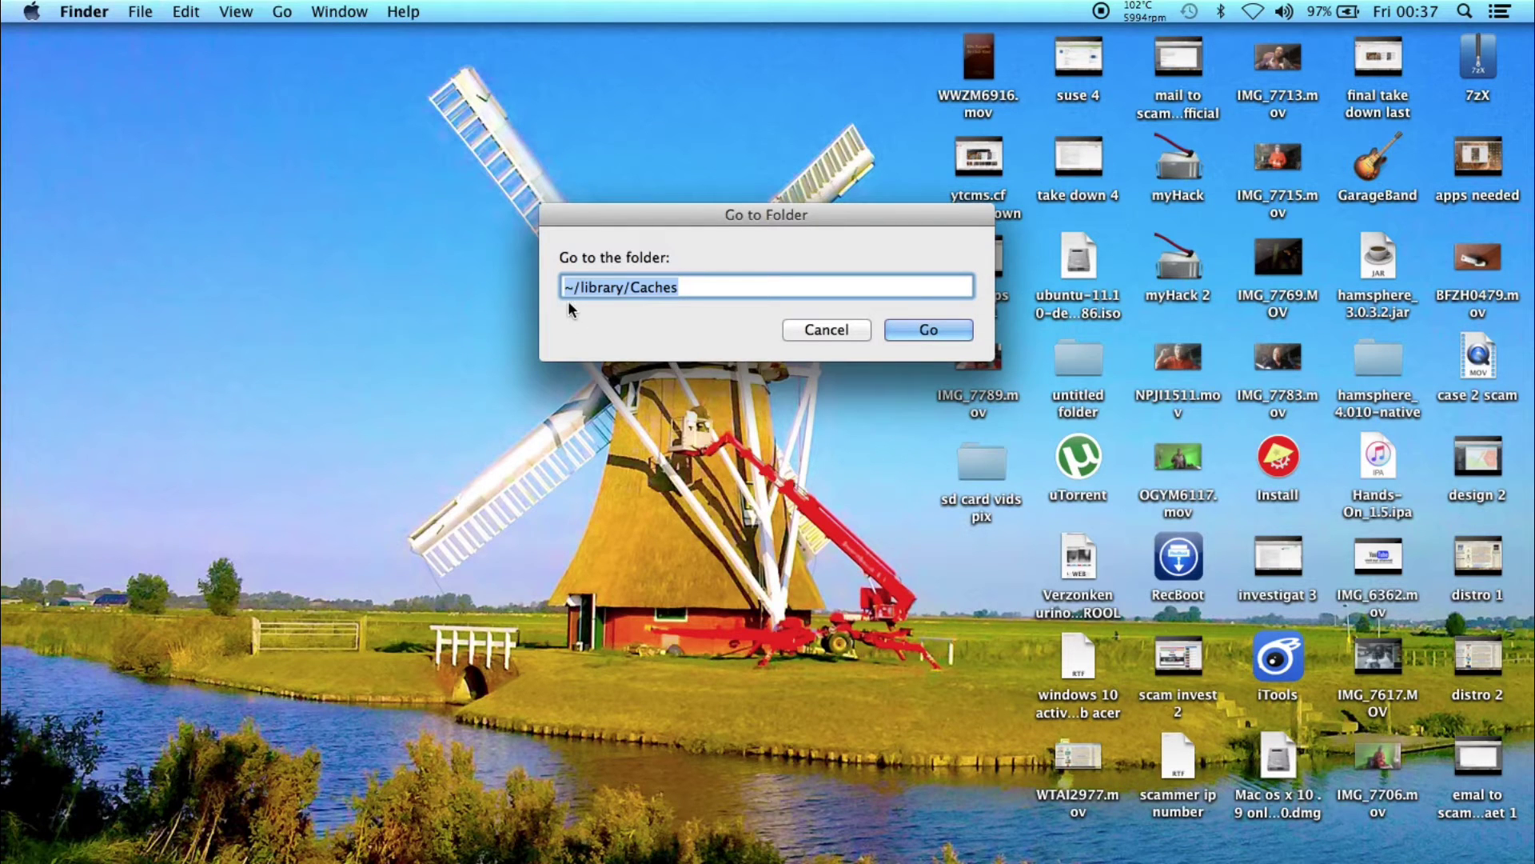
{"action": "left_click", "coordinate": [568, 286]}
{"action": "left_click", "coordinate": [744, 287]}
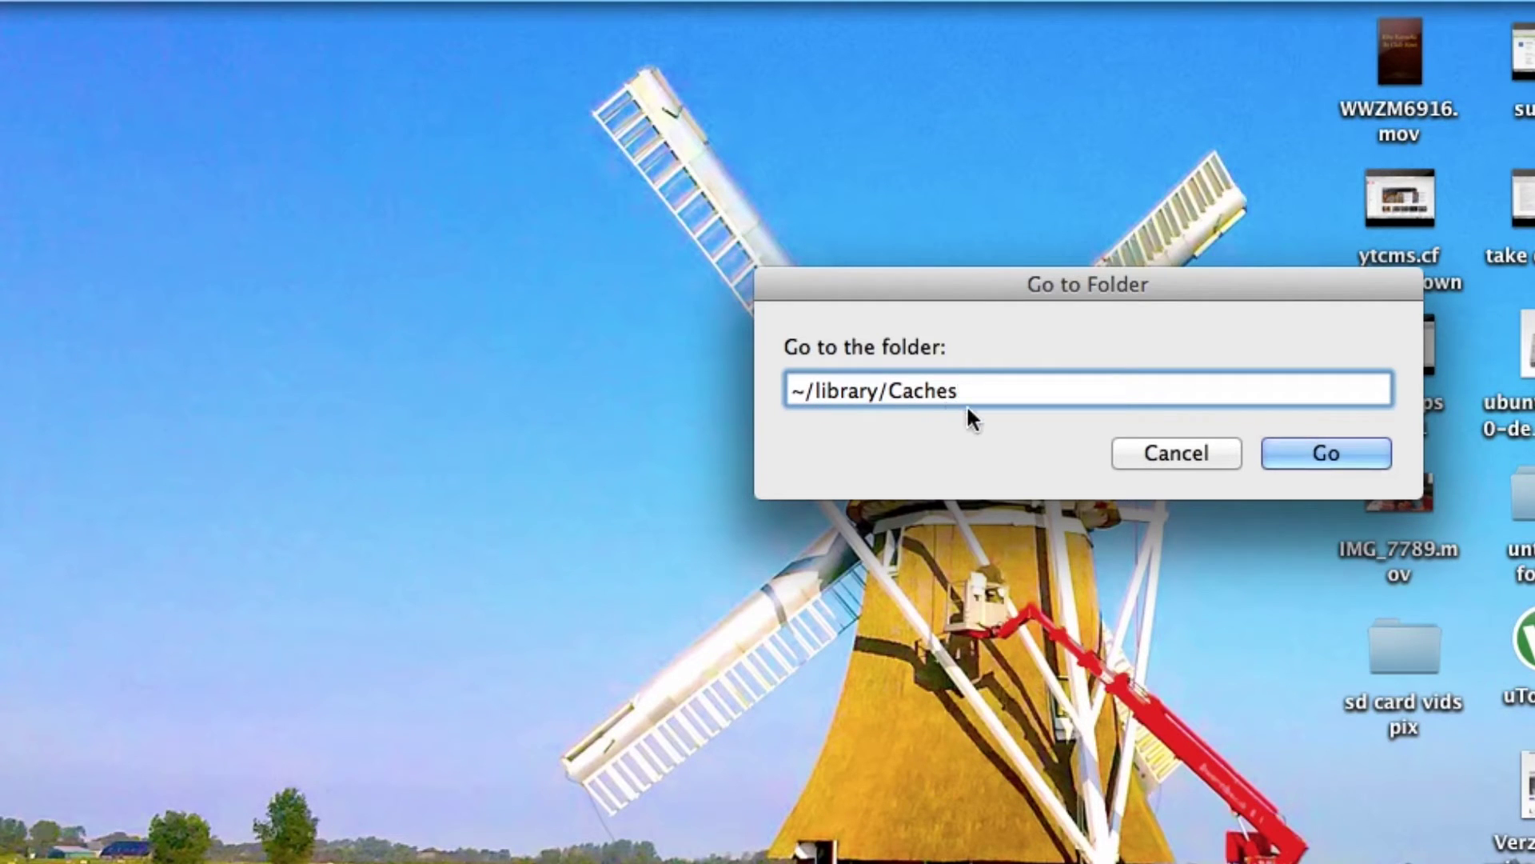
{"action": "left_click", "coordinate": [1335, 450]}
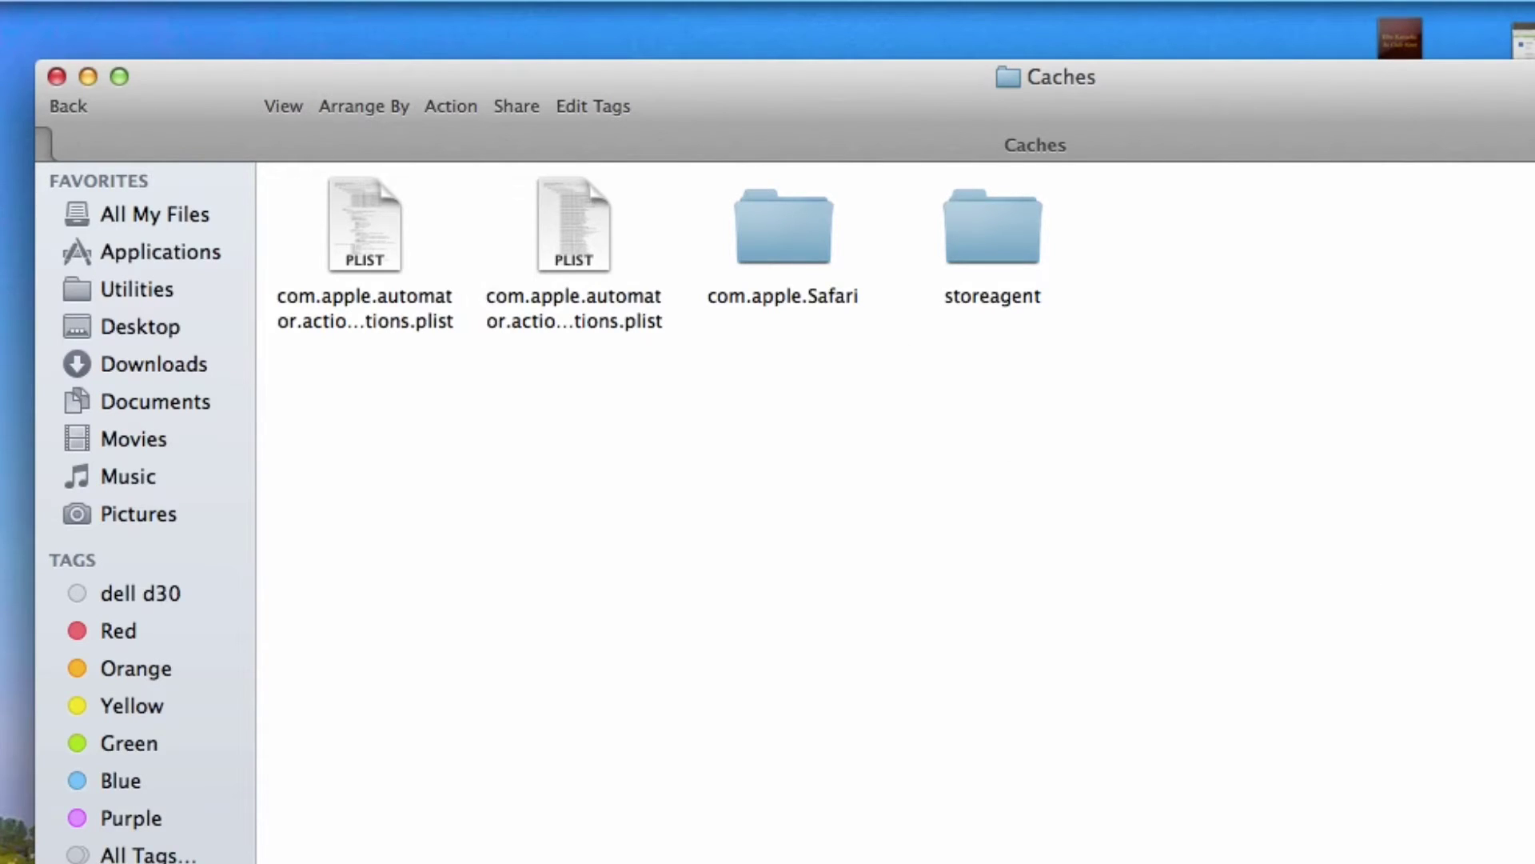
{"action": "left_click", "coordinate": [56, 76]}
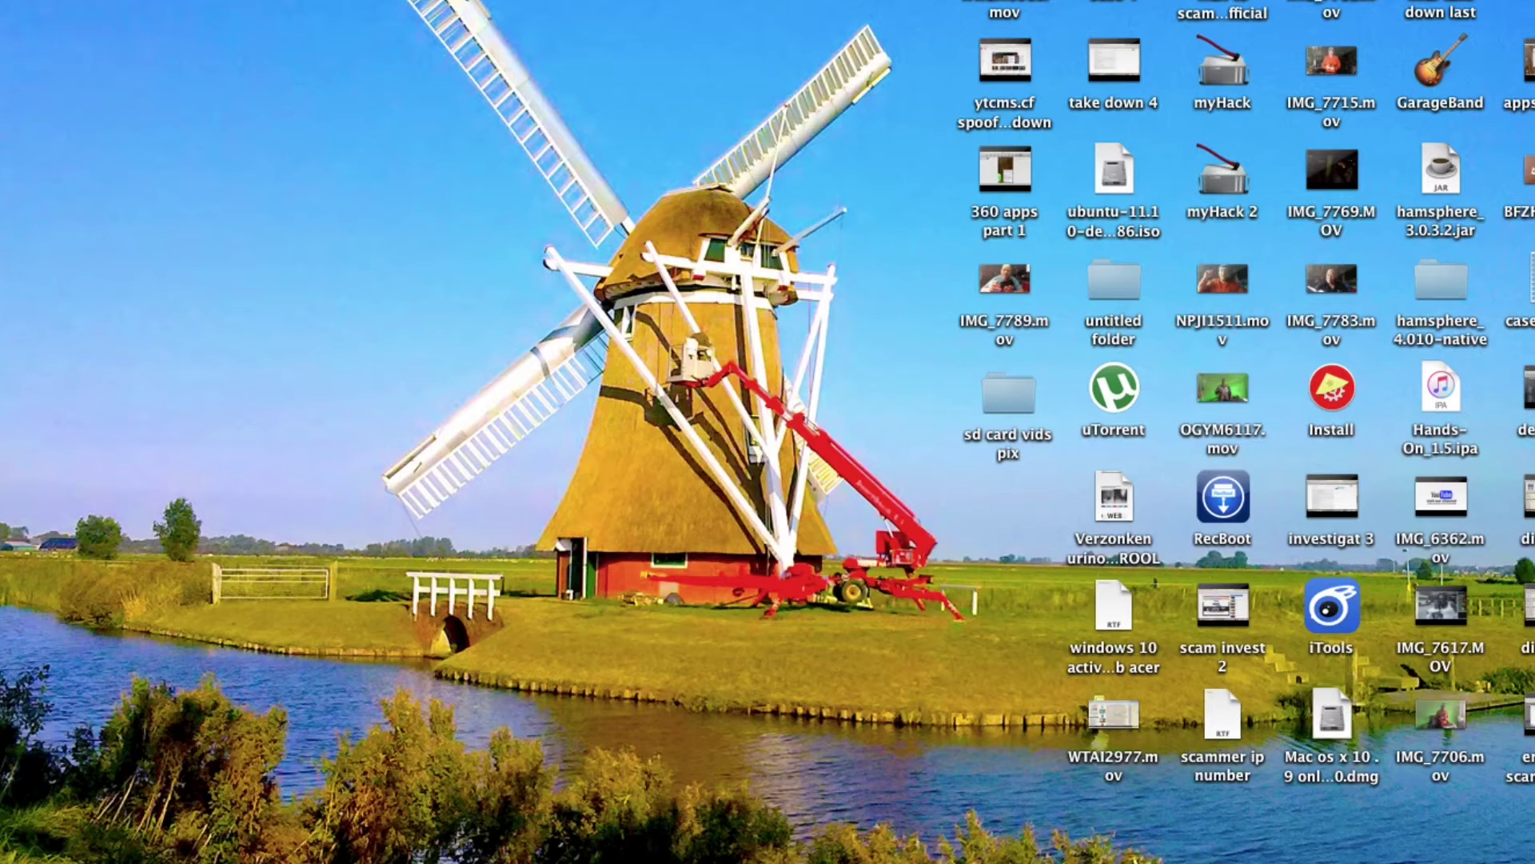
- Open the Caches folder under the ML disk's Library from Computer
{"action": "left_click", "coordinate": [244, 0]}
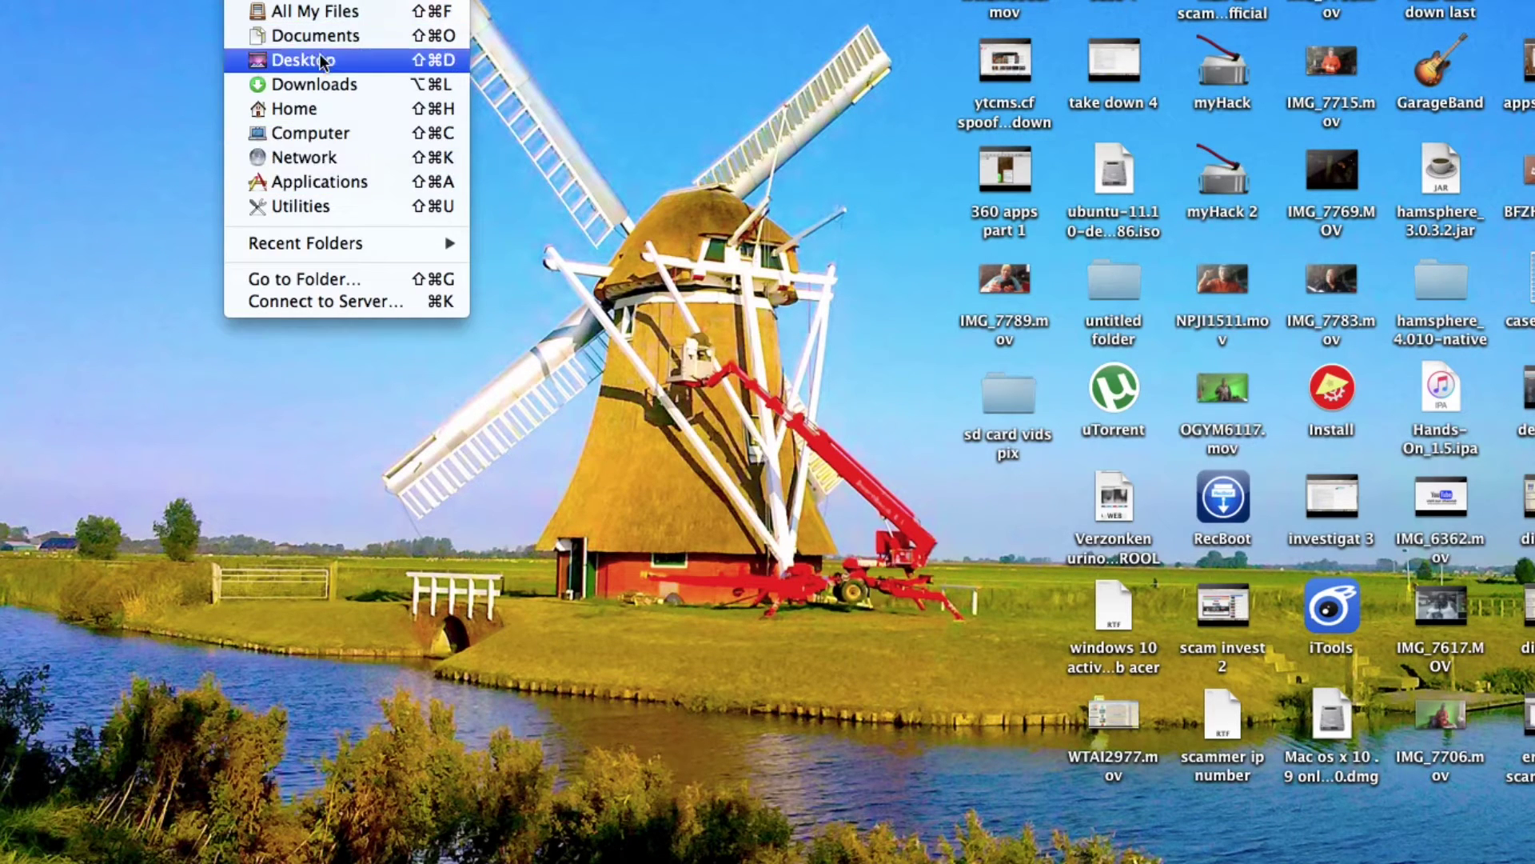
{"action": "left_click", "coordinate": [320, 133]}
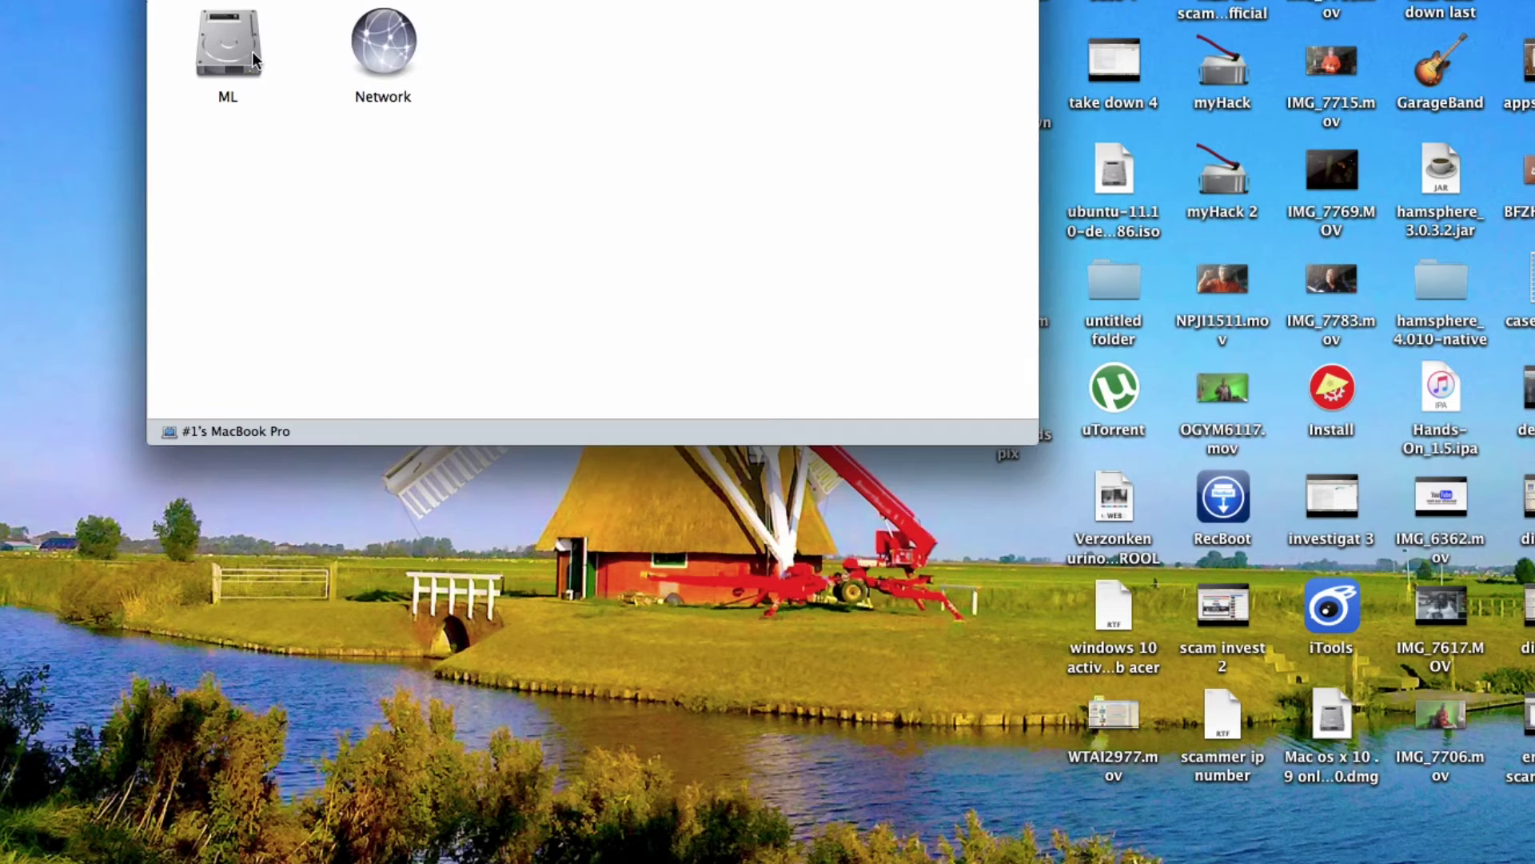
{"action": "double_click", "coordinate": [227, 44]}
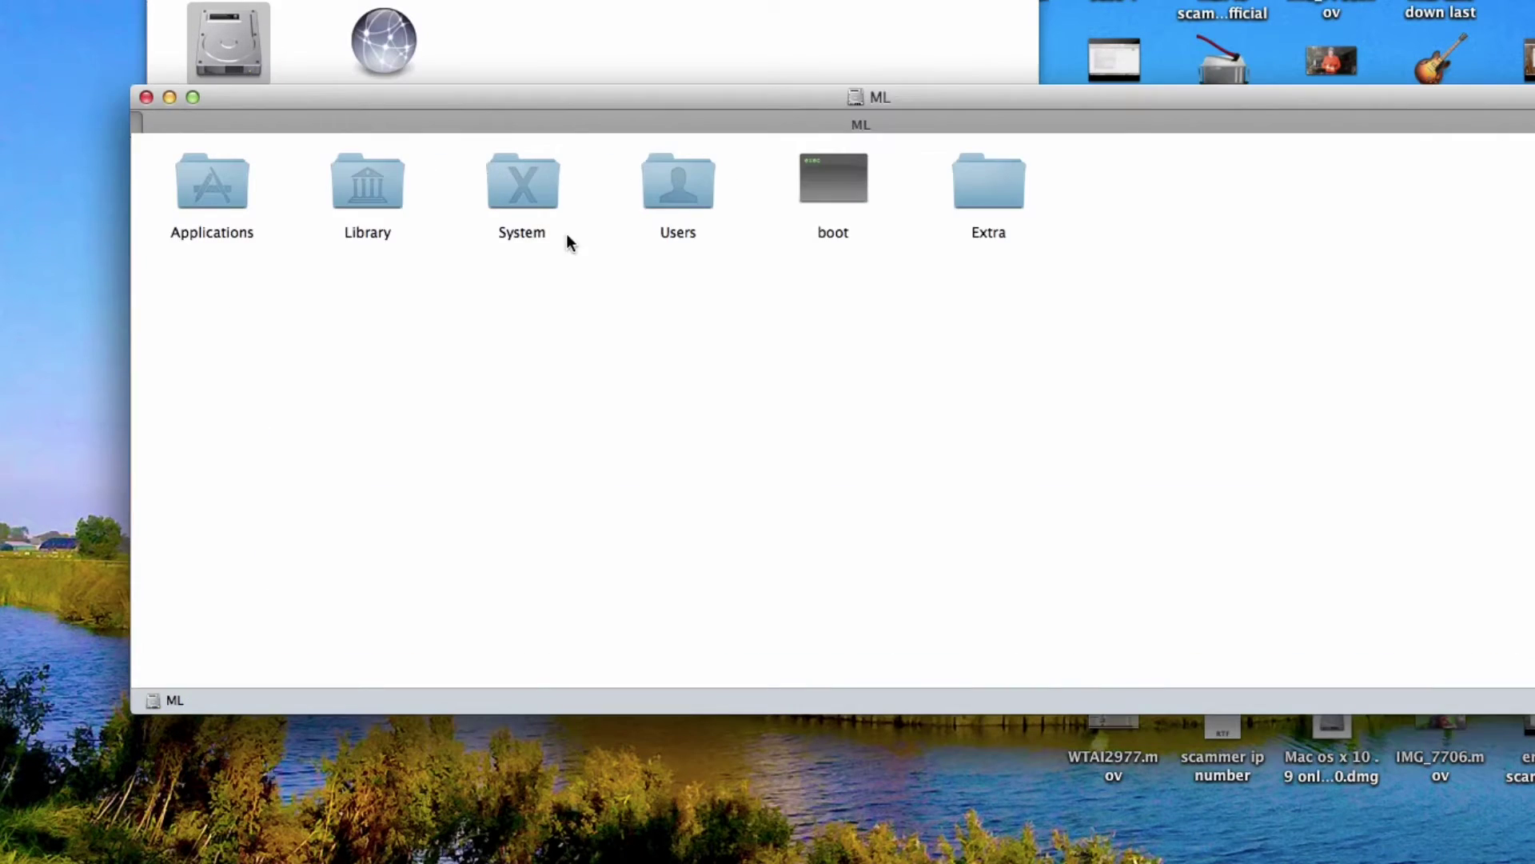
{"action": "left_click", "coordinate": [378, 196]}
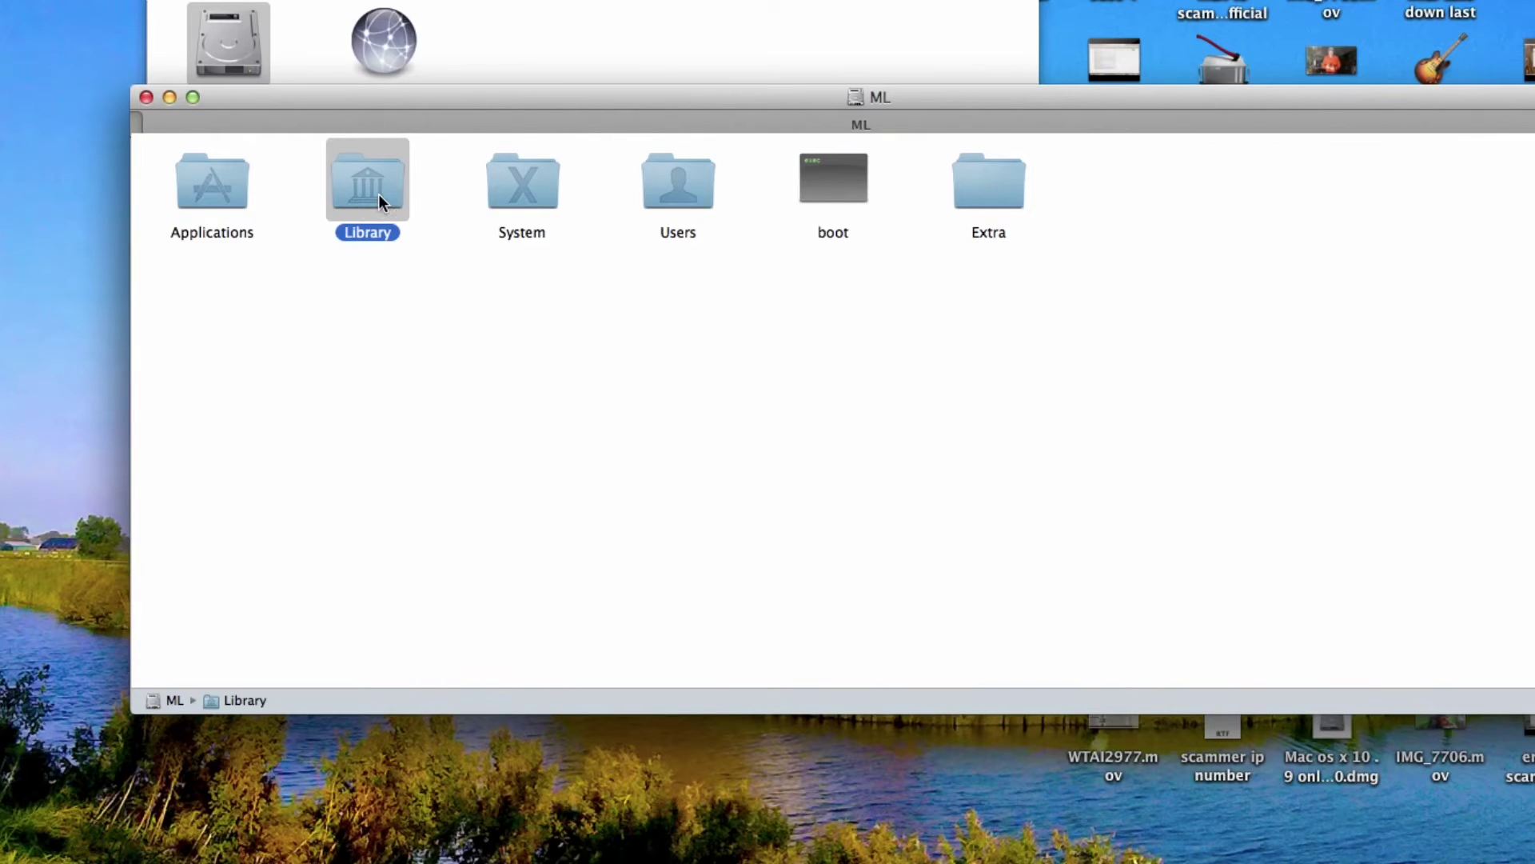
{"action": "double_click", "coordinate": [378, 198]}
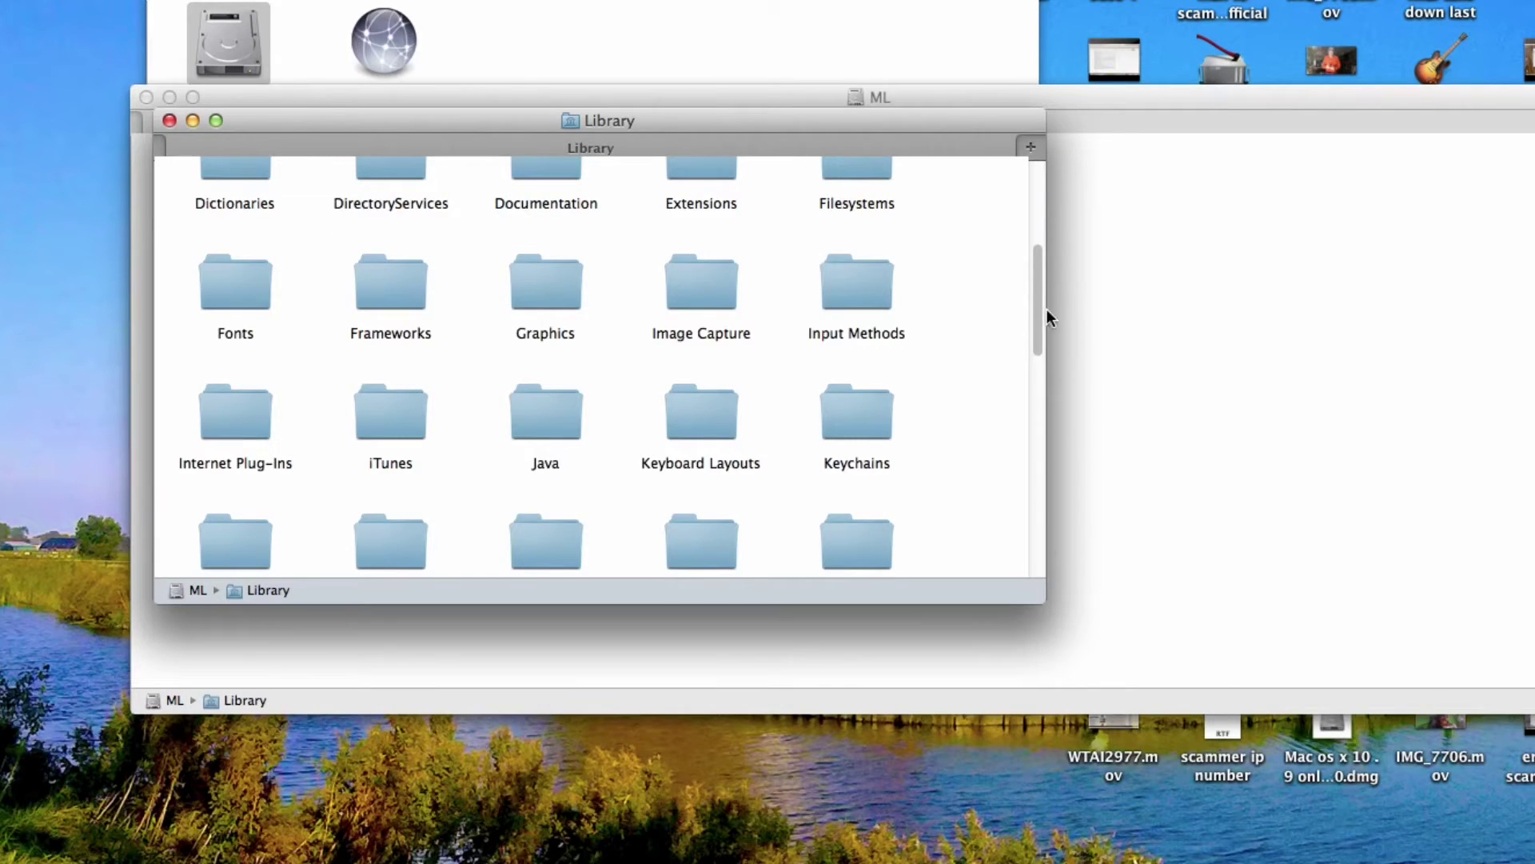
{"action": "left_click_drag", "start_coordinate": [1035, 318], "coordinate": [1012, 203]}
{"action": "left_click", "coordinate": [543, 232]}
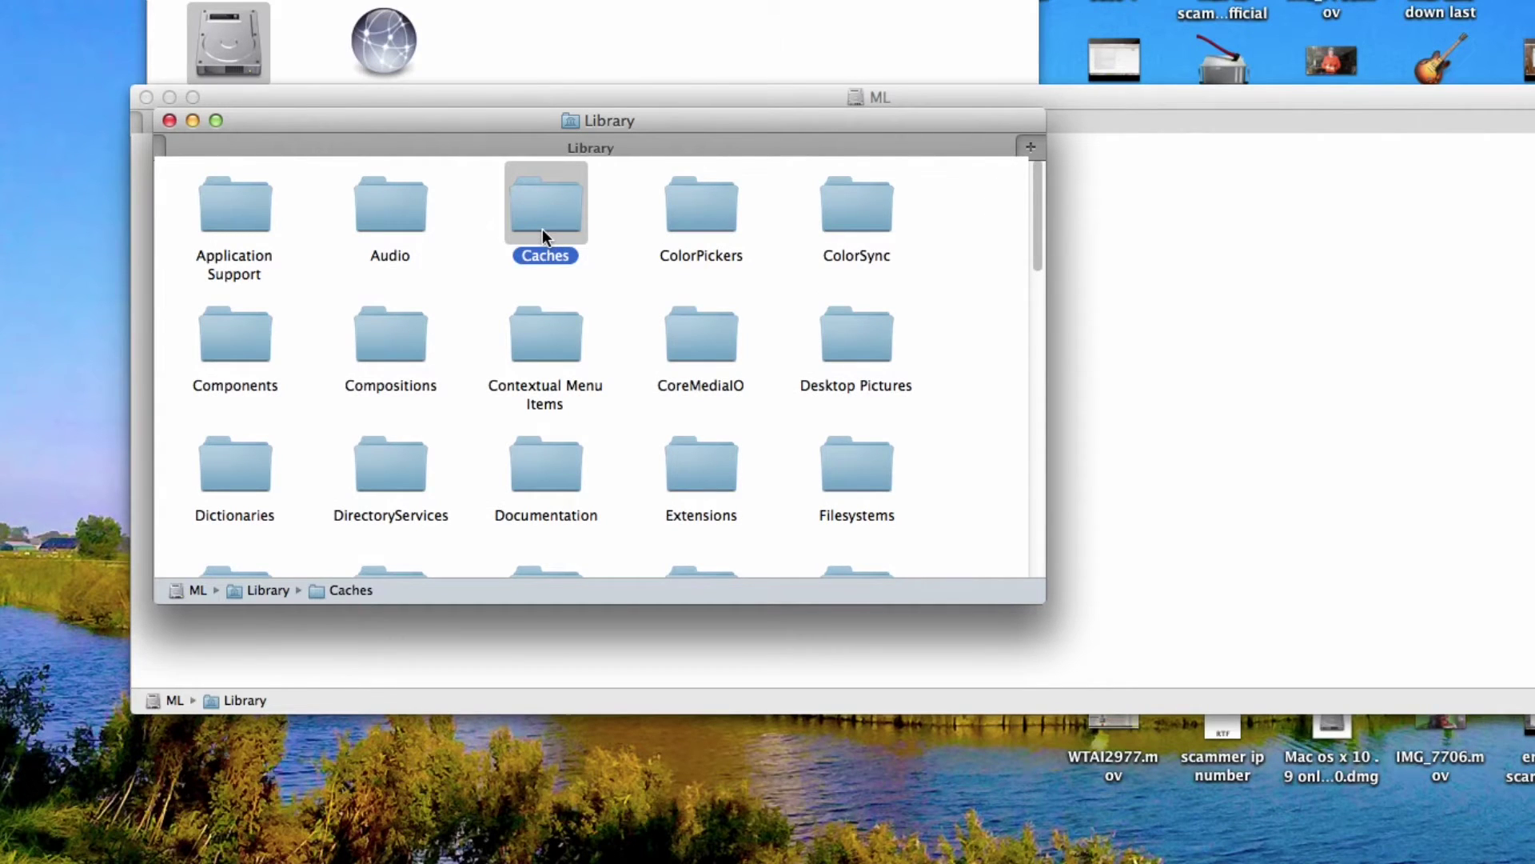
{"action": "double_click", "coordinate": [542, 229]}
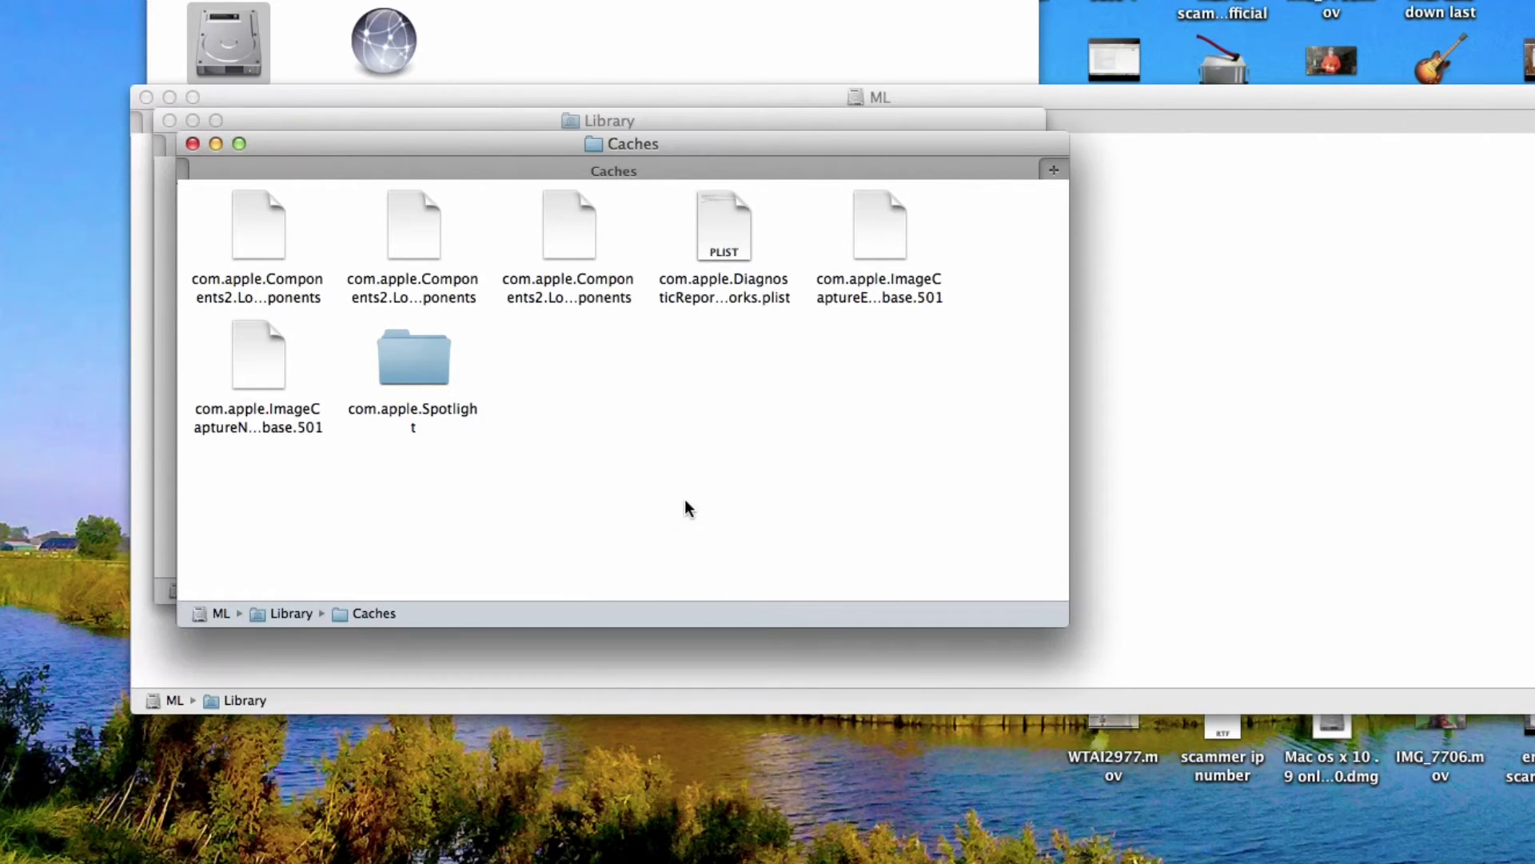
- Try moving all seven Caches items to Trash, cancel the password prompt, and close Caches
{"action": "left_click_drag", "start_coordinate": [1050, 558], "coordinate": [182, 184]}
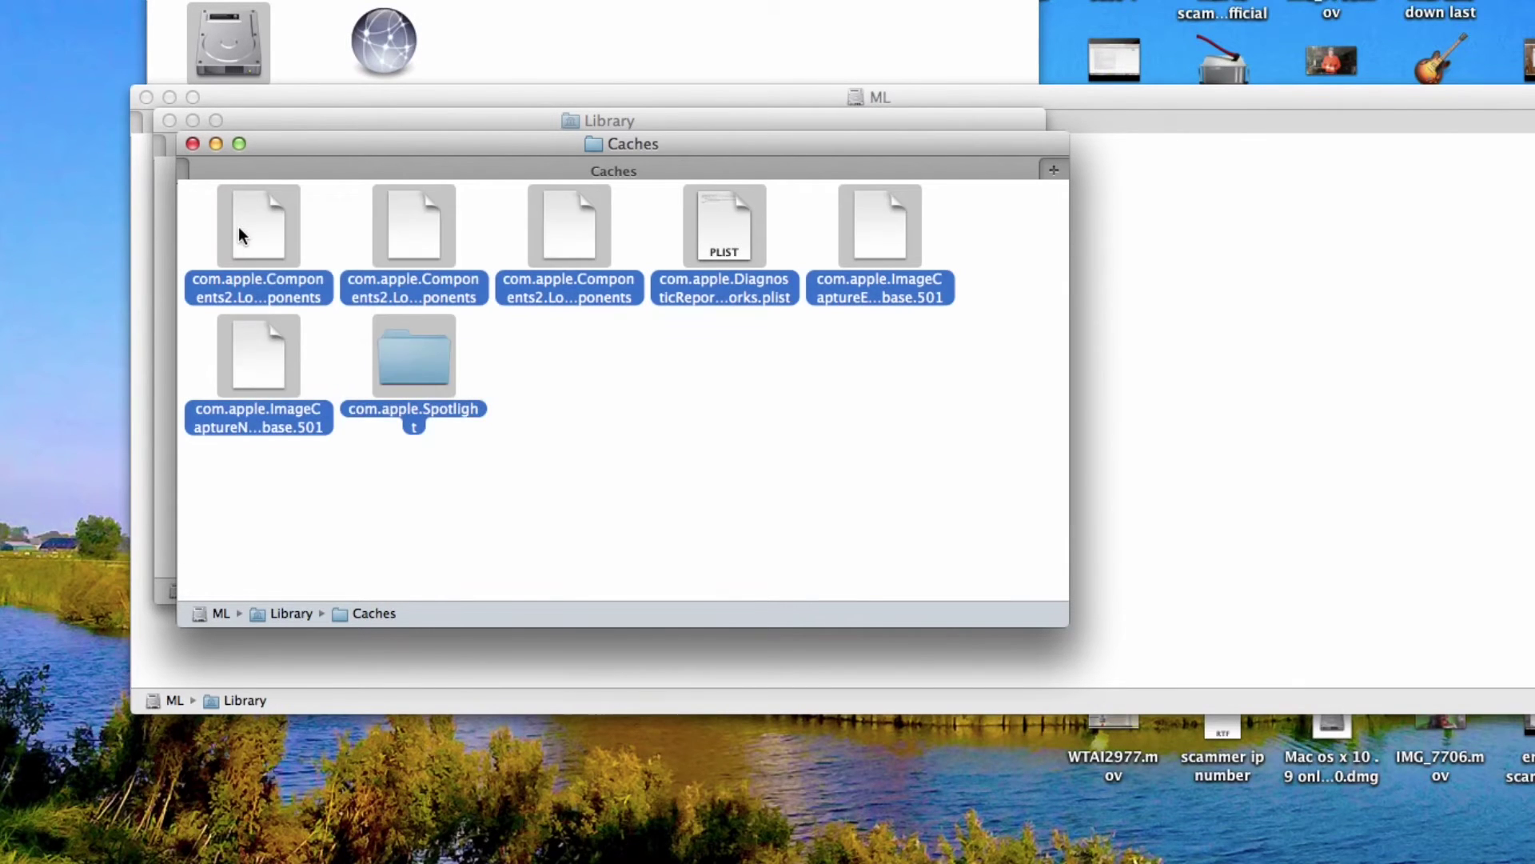
{"action": "right_click", "coordinate": [239, 228]}
{"action": "left_click", "coordinate": [318, 298]}
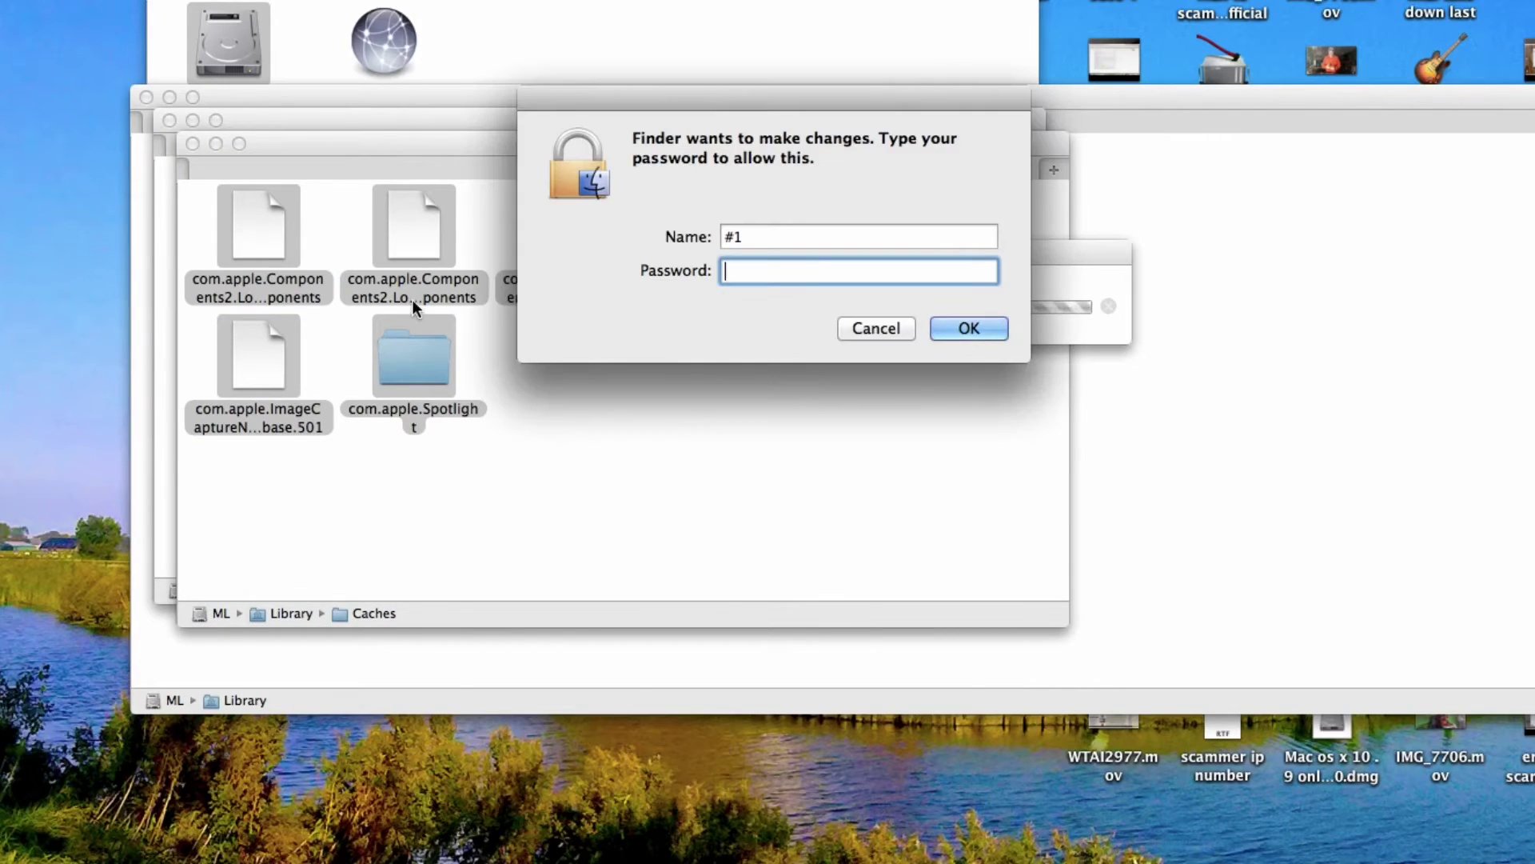
{"action": "left_click", "coordinate": [879, 328]}
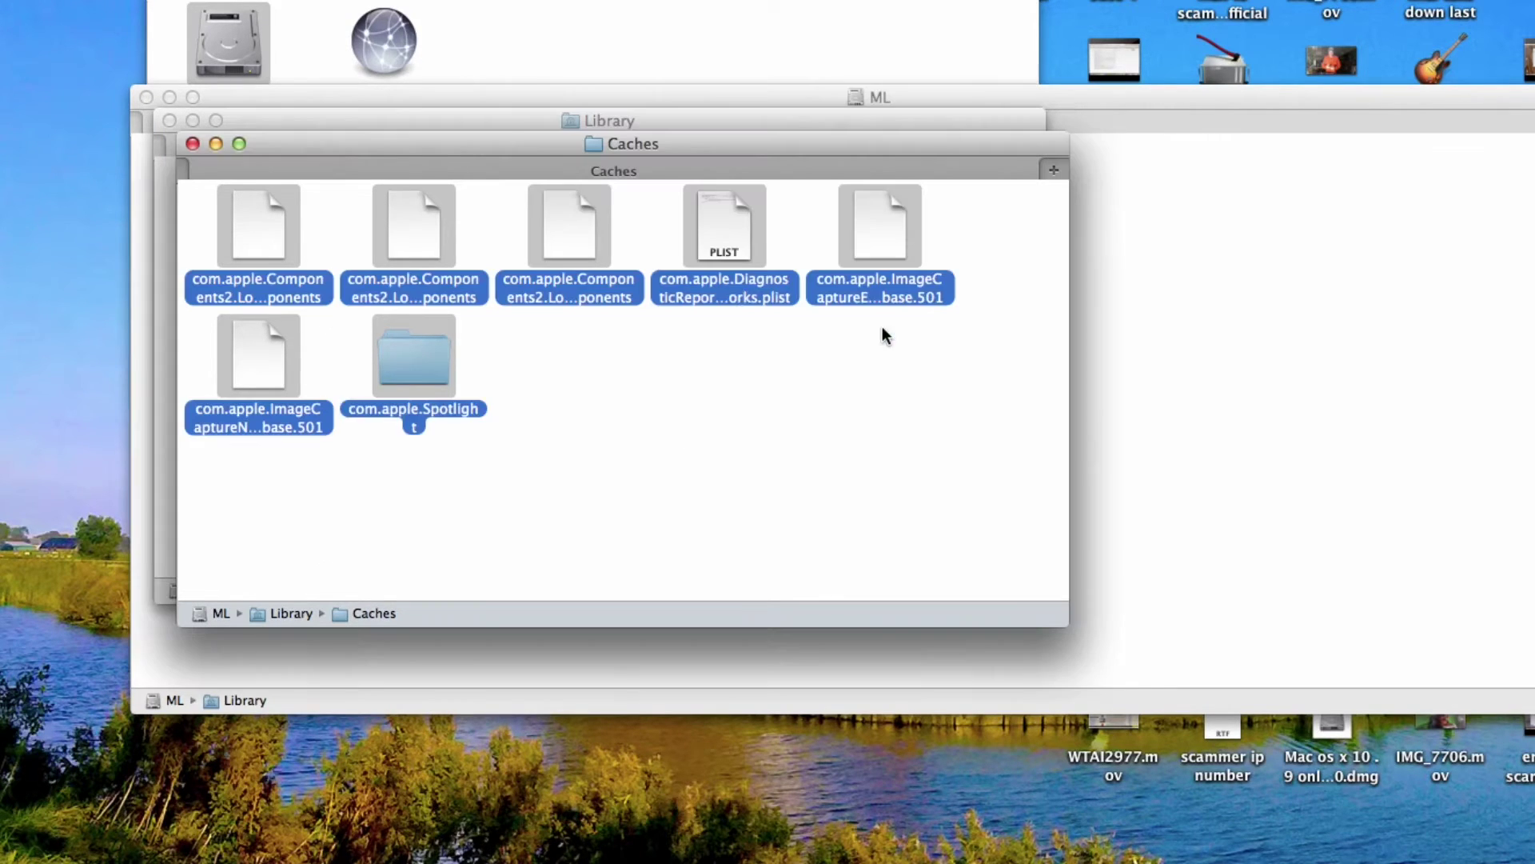
{"action": "left_click", "coordinate": [189, 144]}
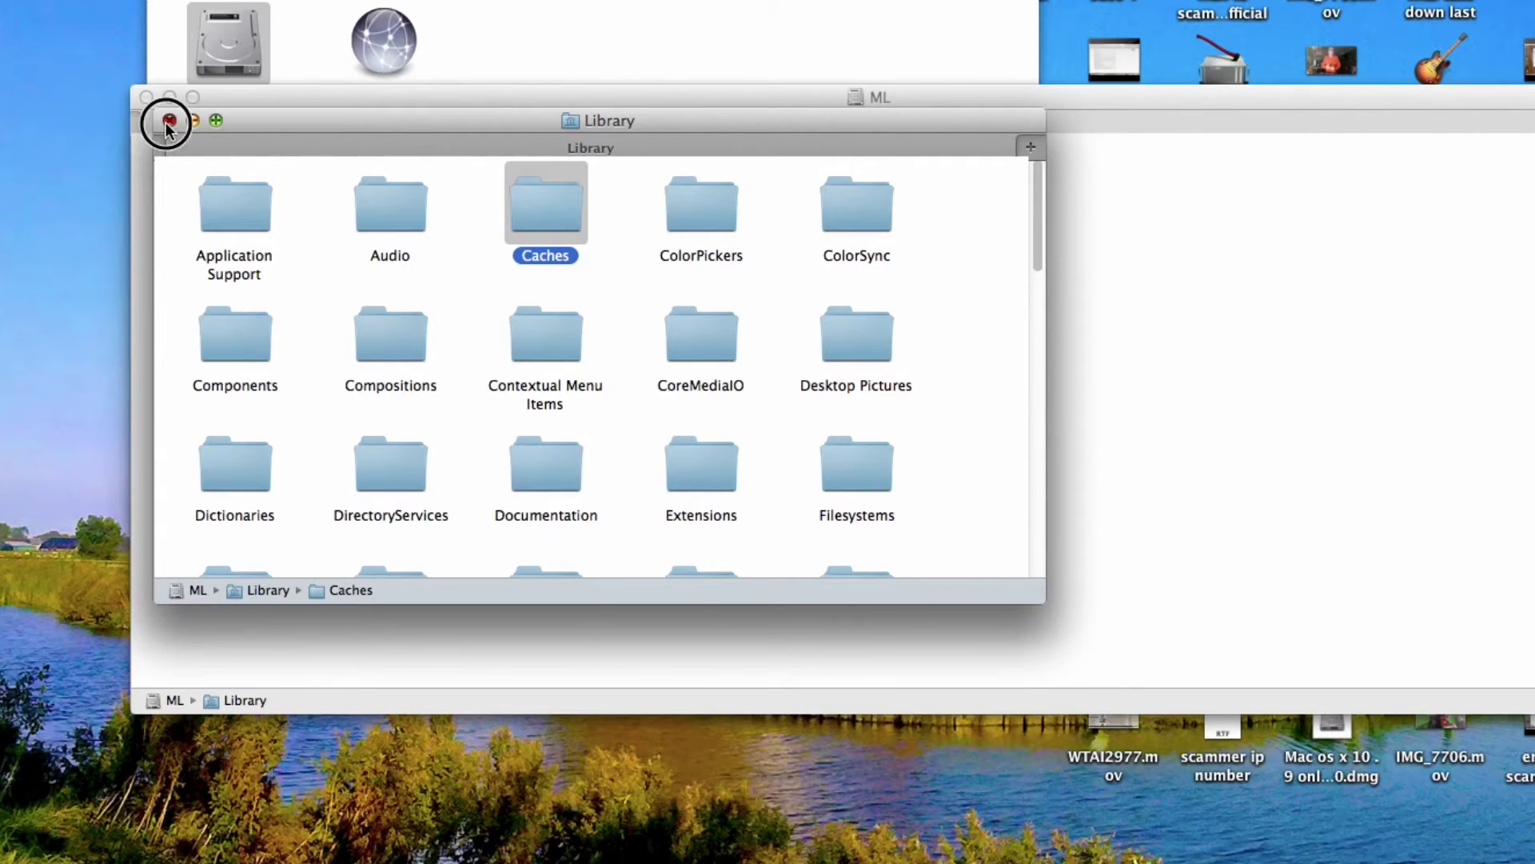
- Close Library and open the ML disk's System > Library folder
{"action": "left_click", "coordinate": [168, 121]}
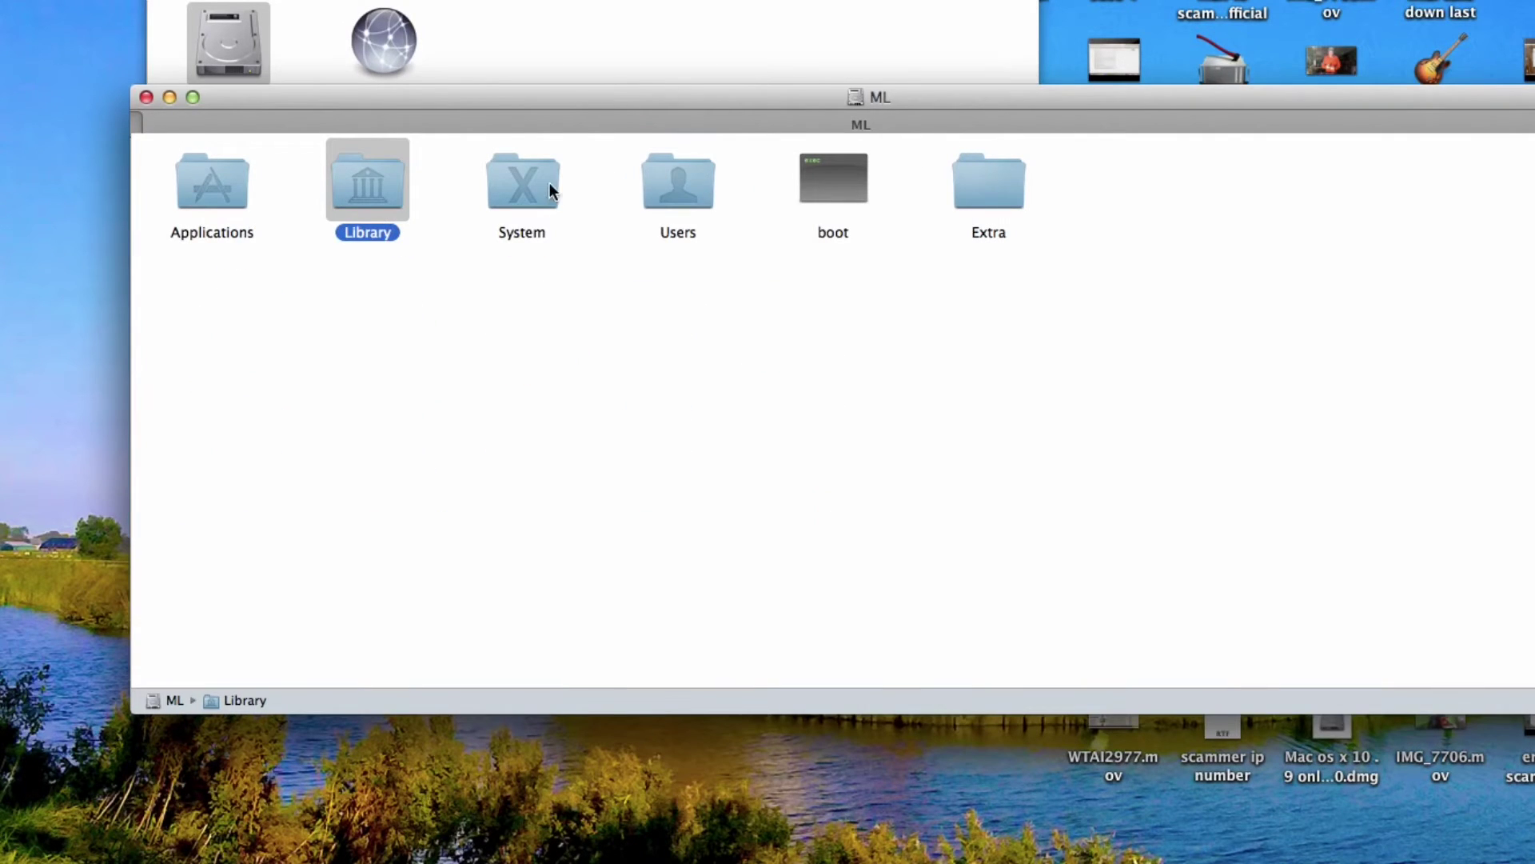
{"action": "left_click", "coordinate": [549, 182]}
{"action": "double_click", "coordinate": [550, 182]}
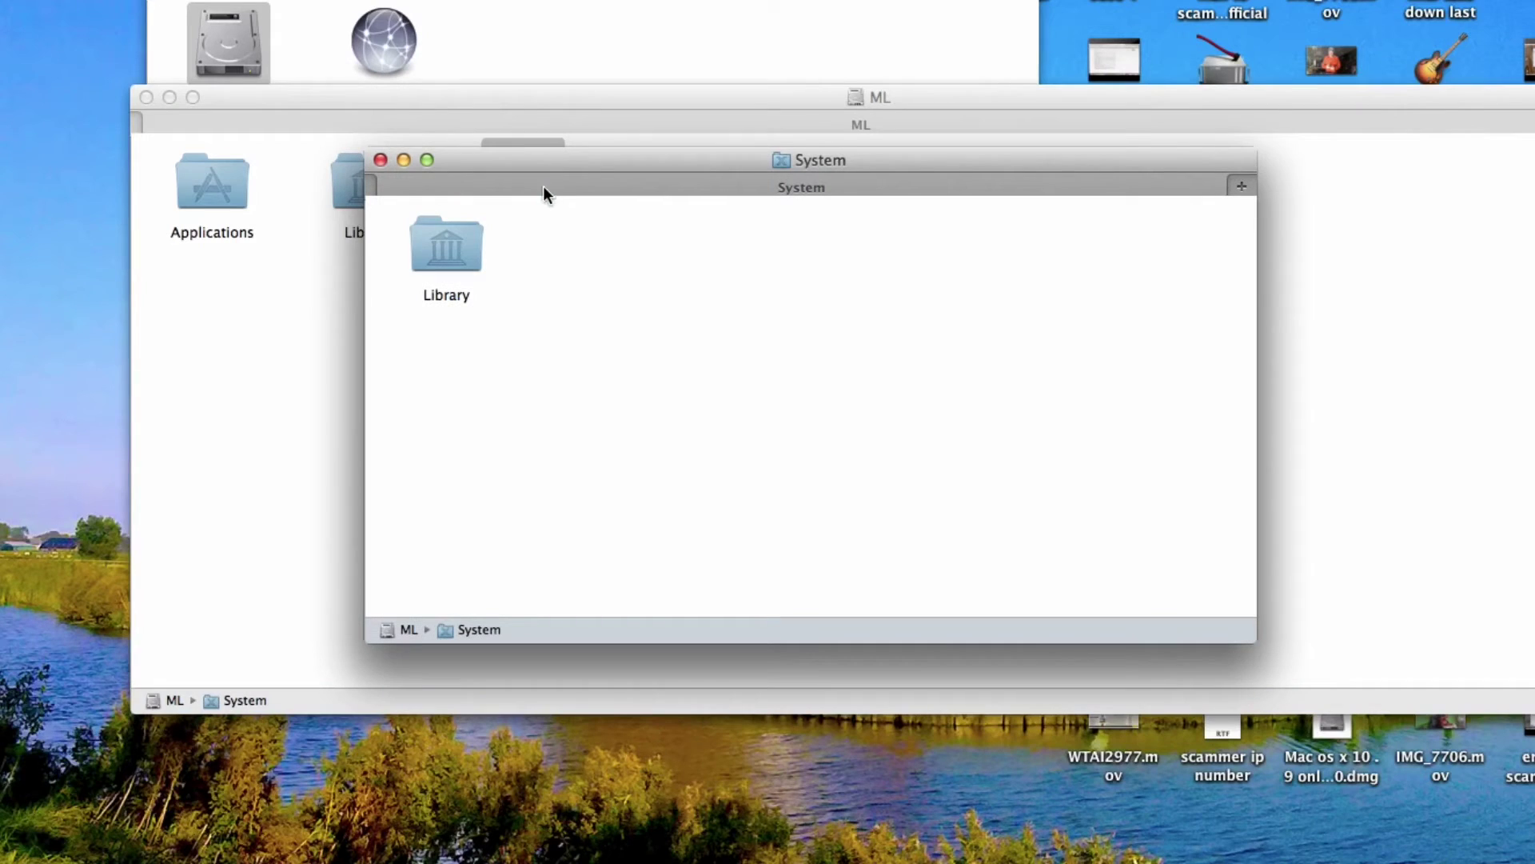
{"action": "left_click", "coordinate": [469, 240]}
{"action": "double_click", "coordinate": [469, 240]}
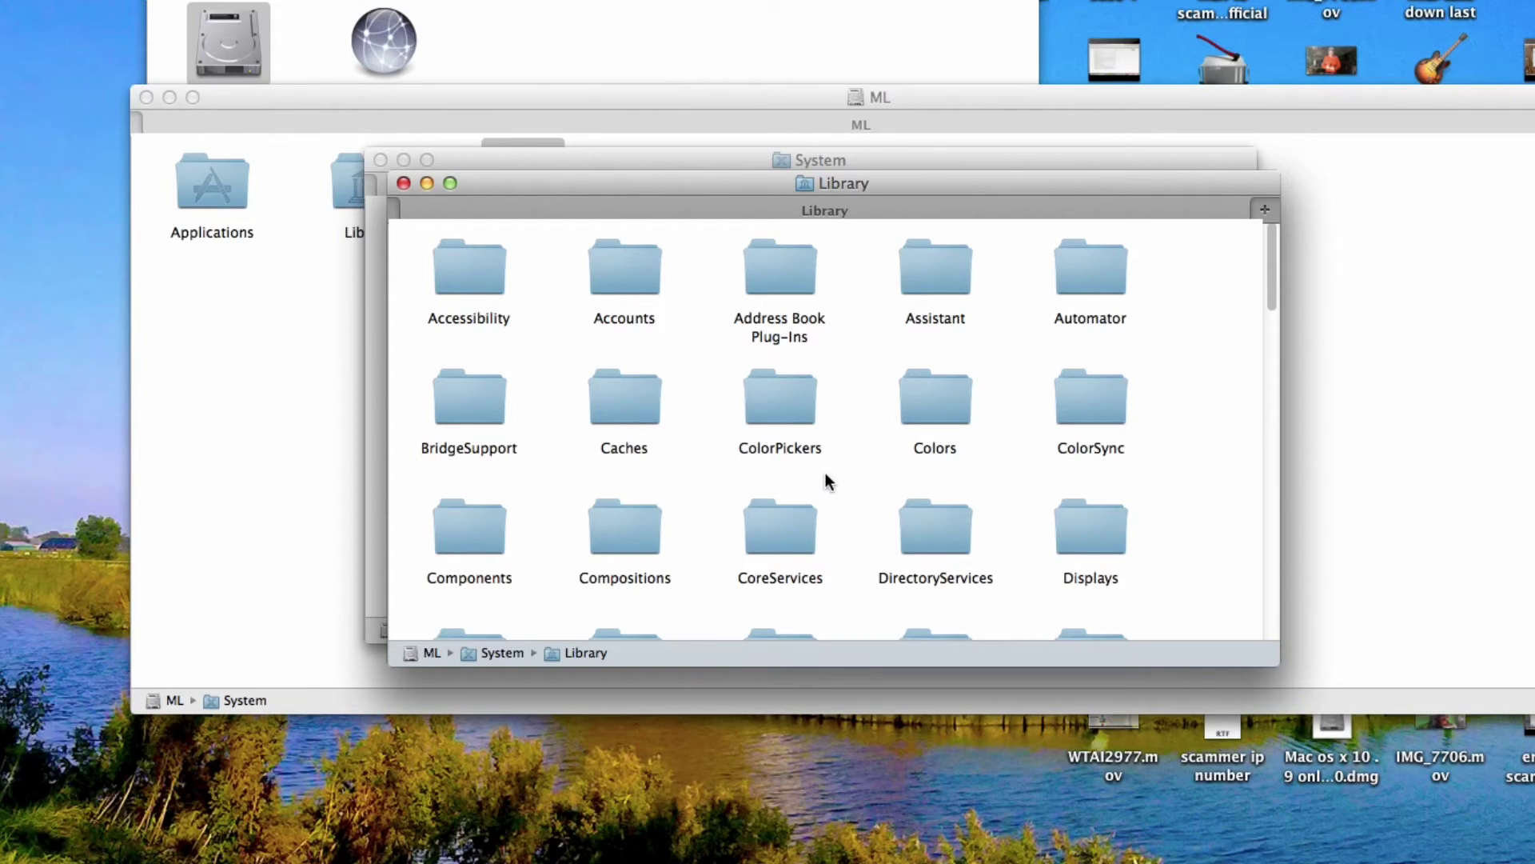
- Open System Library's Caches in a new window and select all 13 items
{"action": "left_click", "coordinate": [650, 413]}
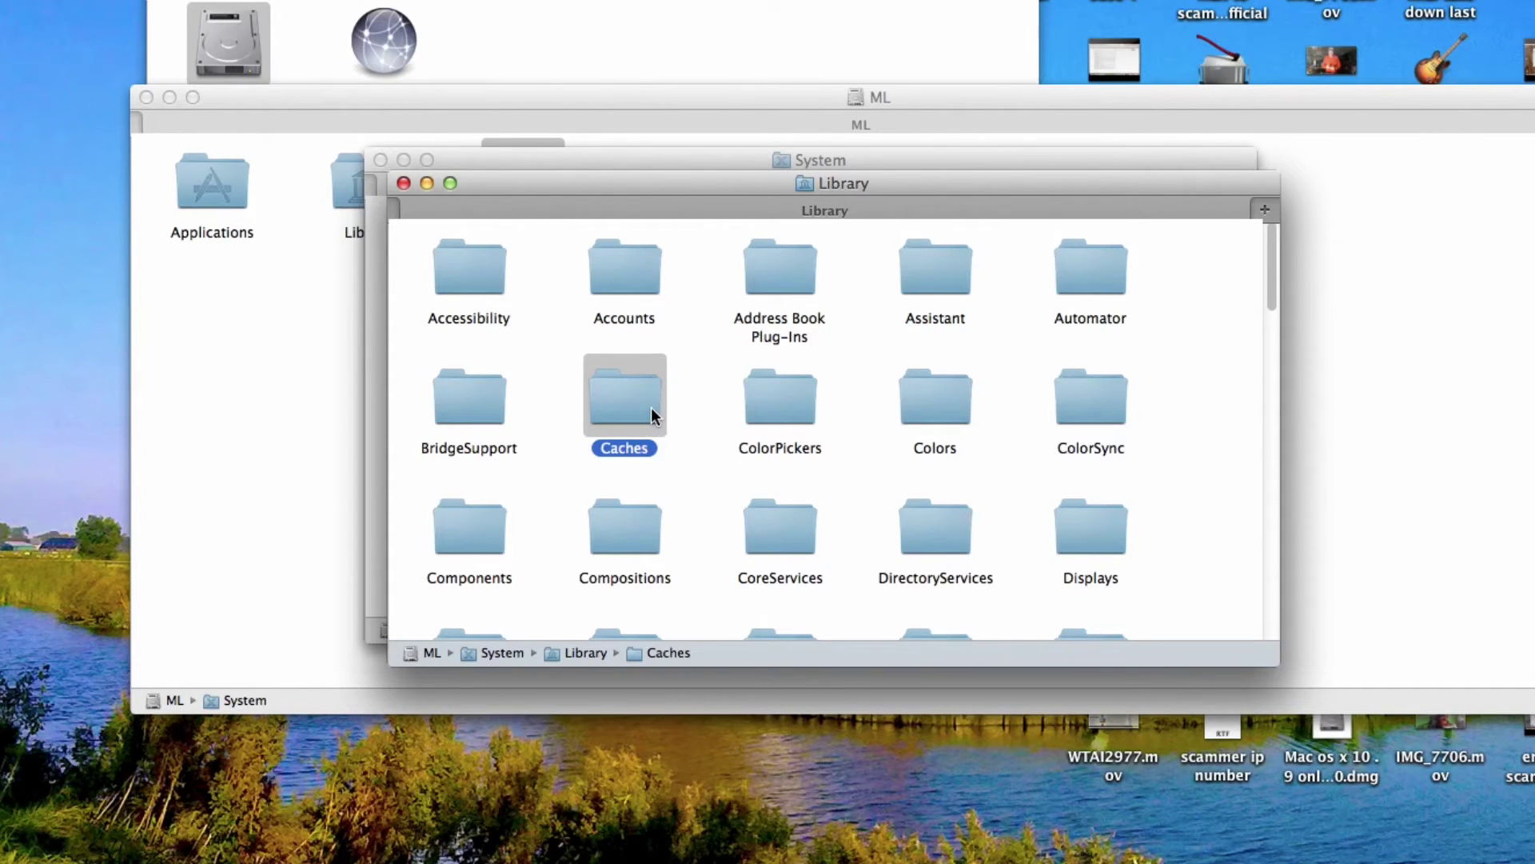
{"action": "double_click", "coordinate": [651, 407]}
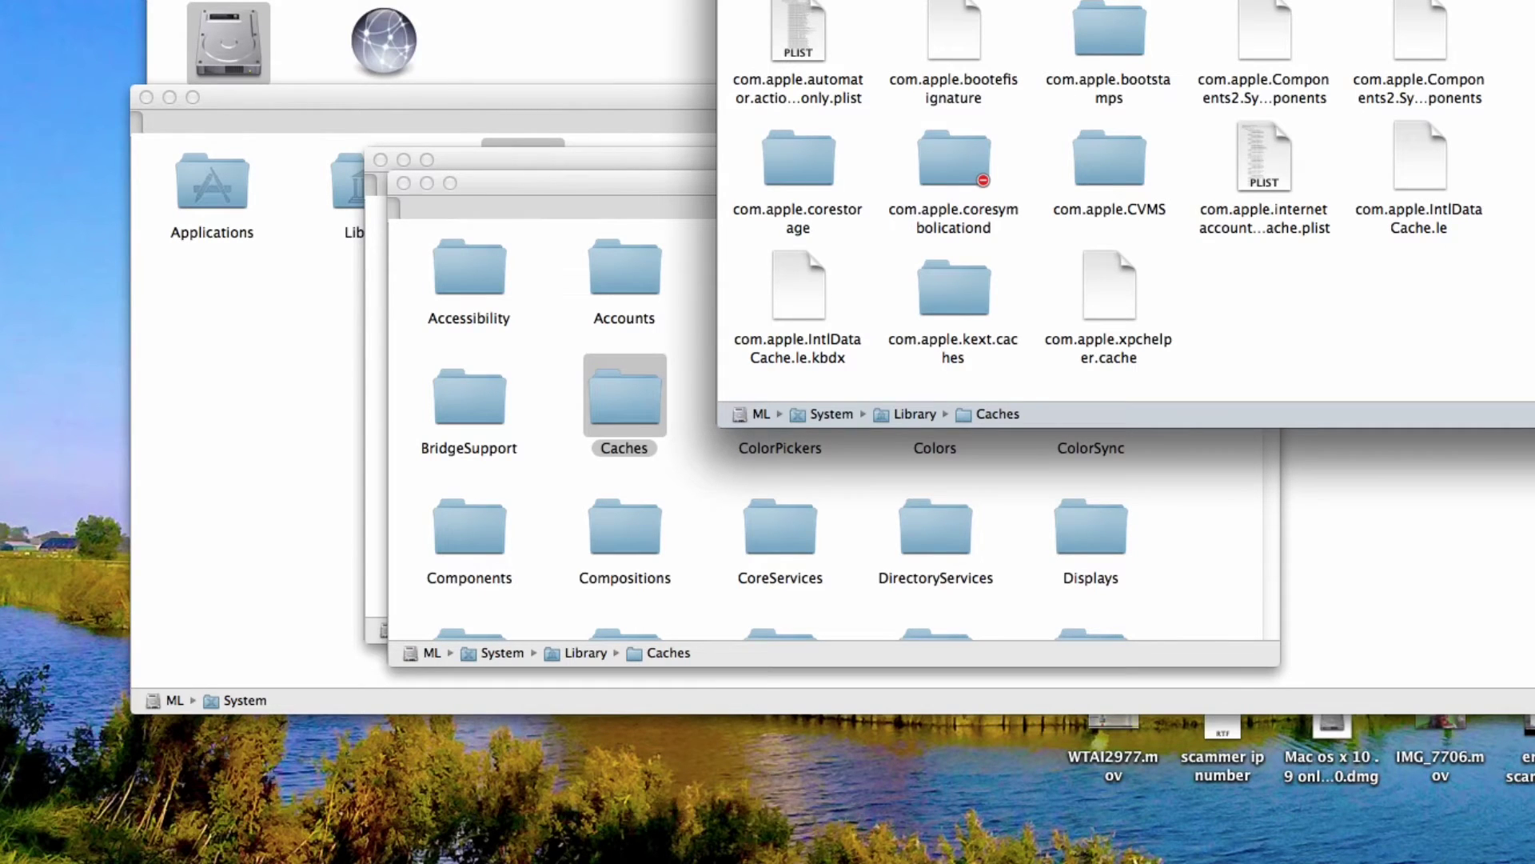
{"action": "left_click_drag", "start_coordinate": [1395, 1], "coordinate": [1103, 1]}
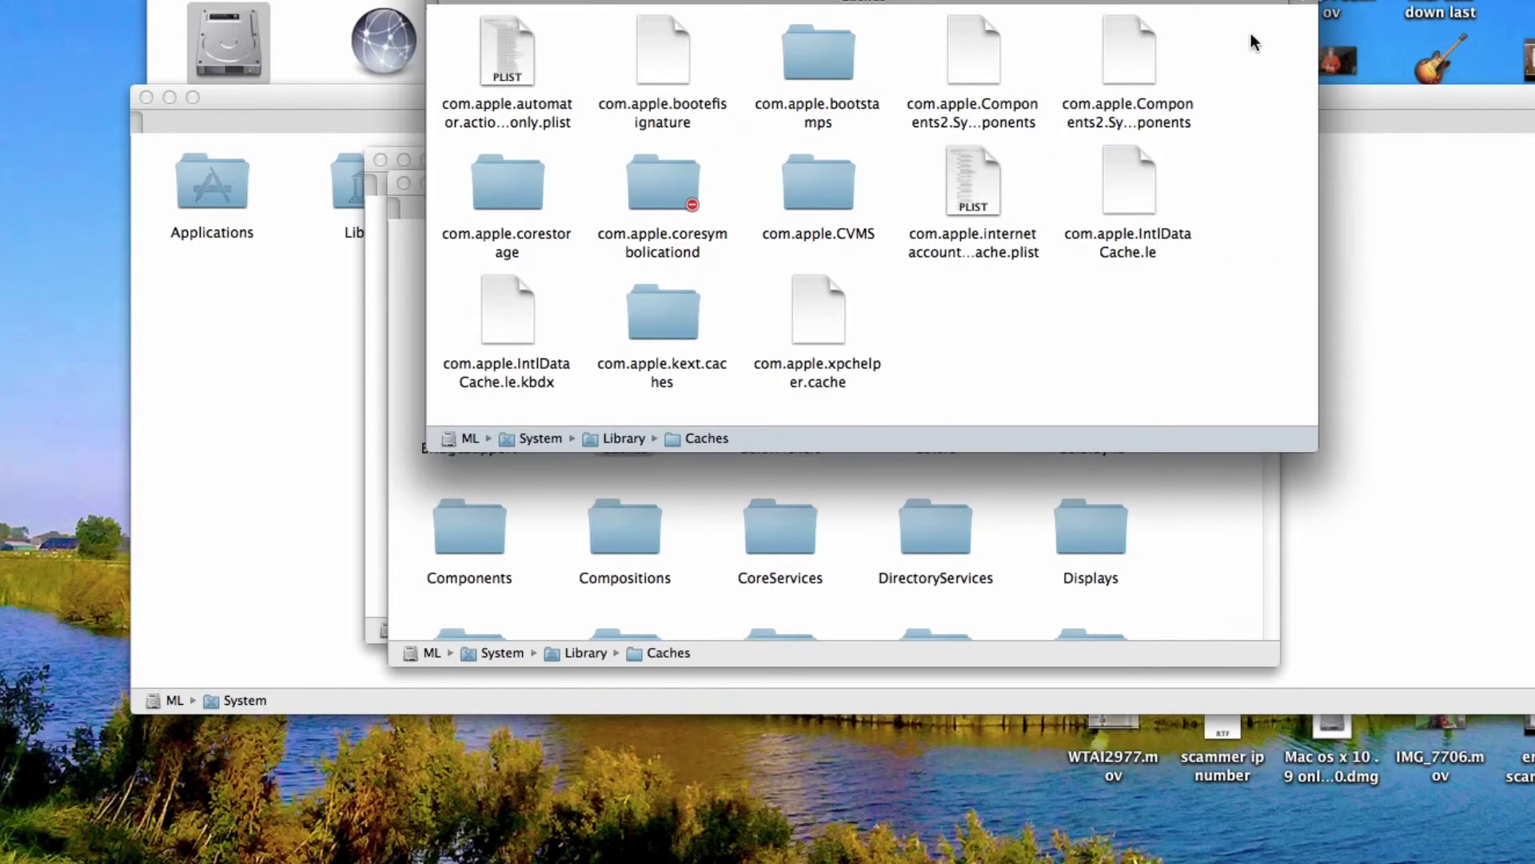
{"action": "left_click_drag", "start_coordinate": [1253, 35], "coordinate": [312, 496]}
- Move the selected System Library cache items to Trash, authorizing with the admin password
{"action": "right_click", "coordinate": [508, 75]}
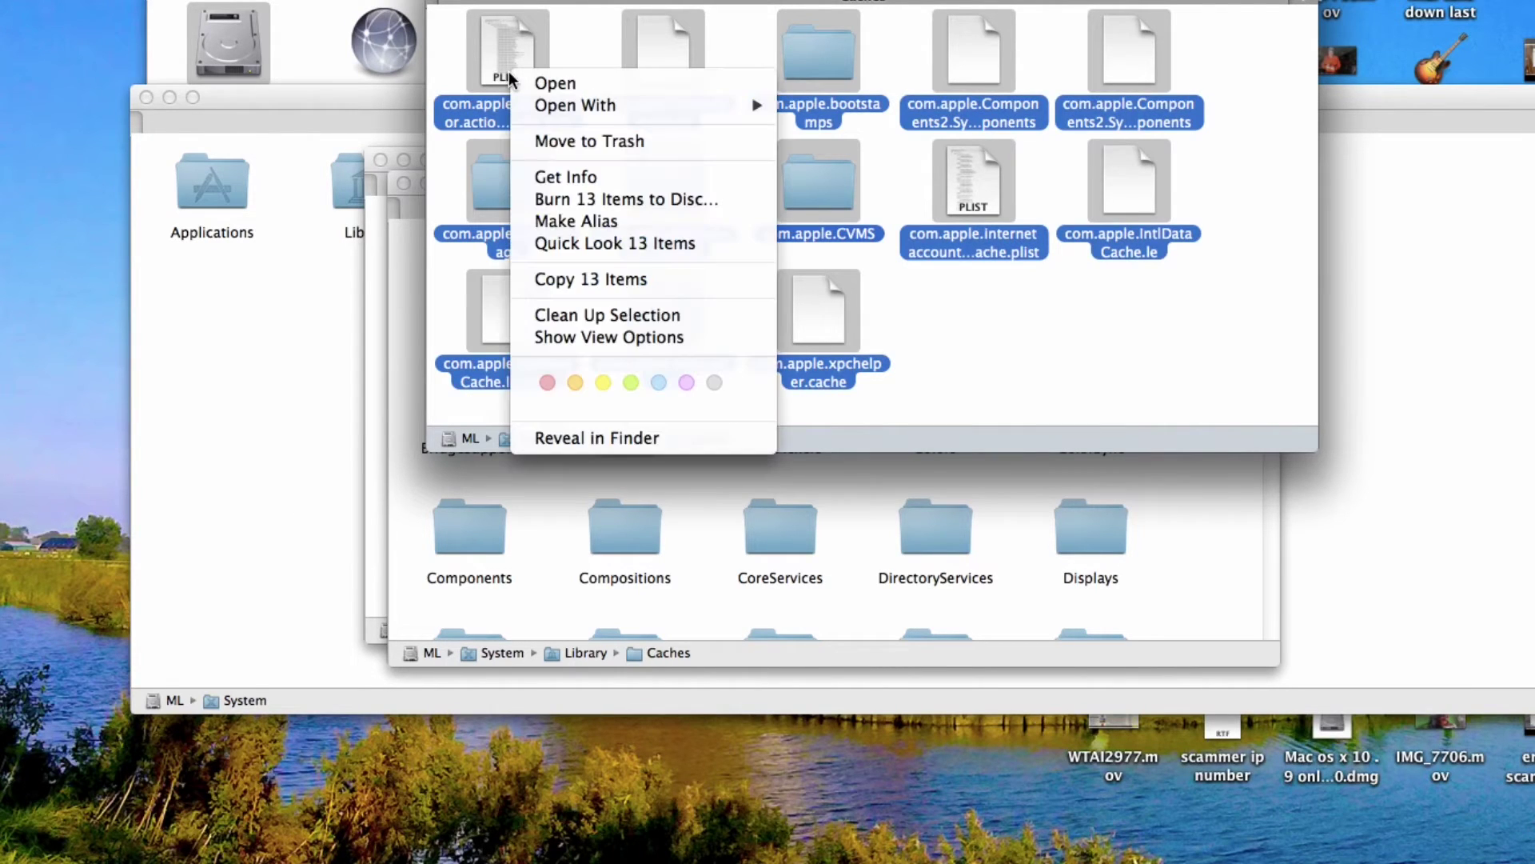
{"action": "left_click", "coordinate": [589, 137]}
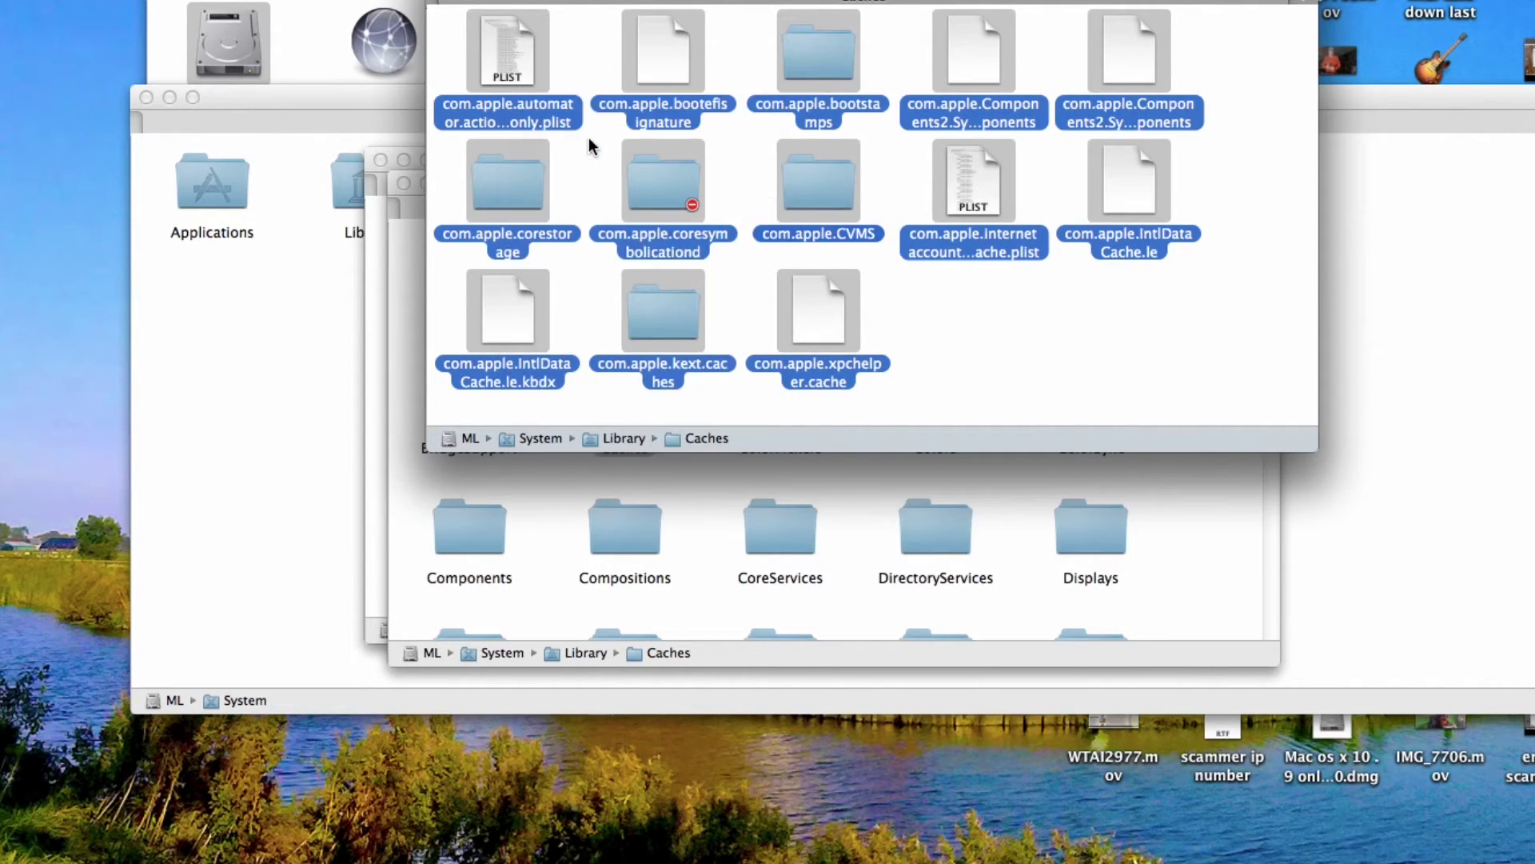
{"action": "type", "text": "•••••"}
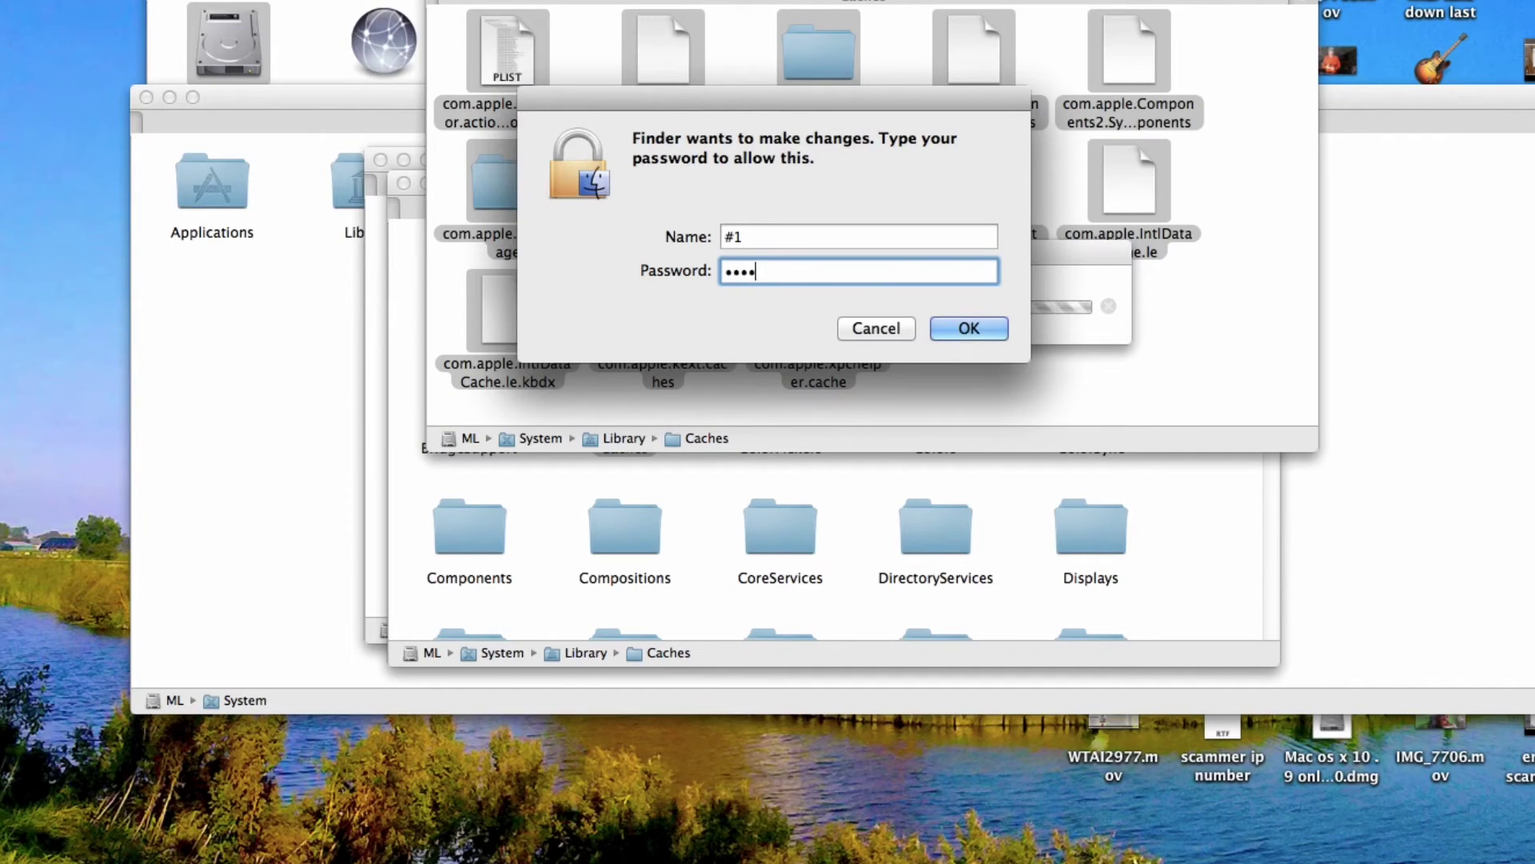
{"action": "key", "text": "Return"}
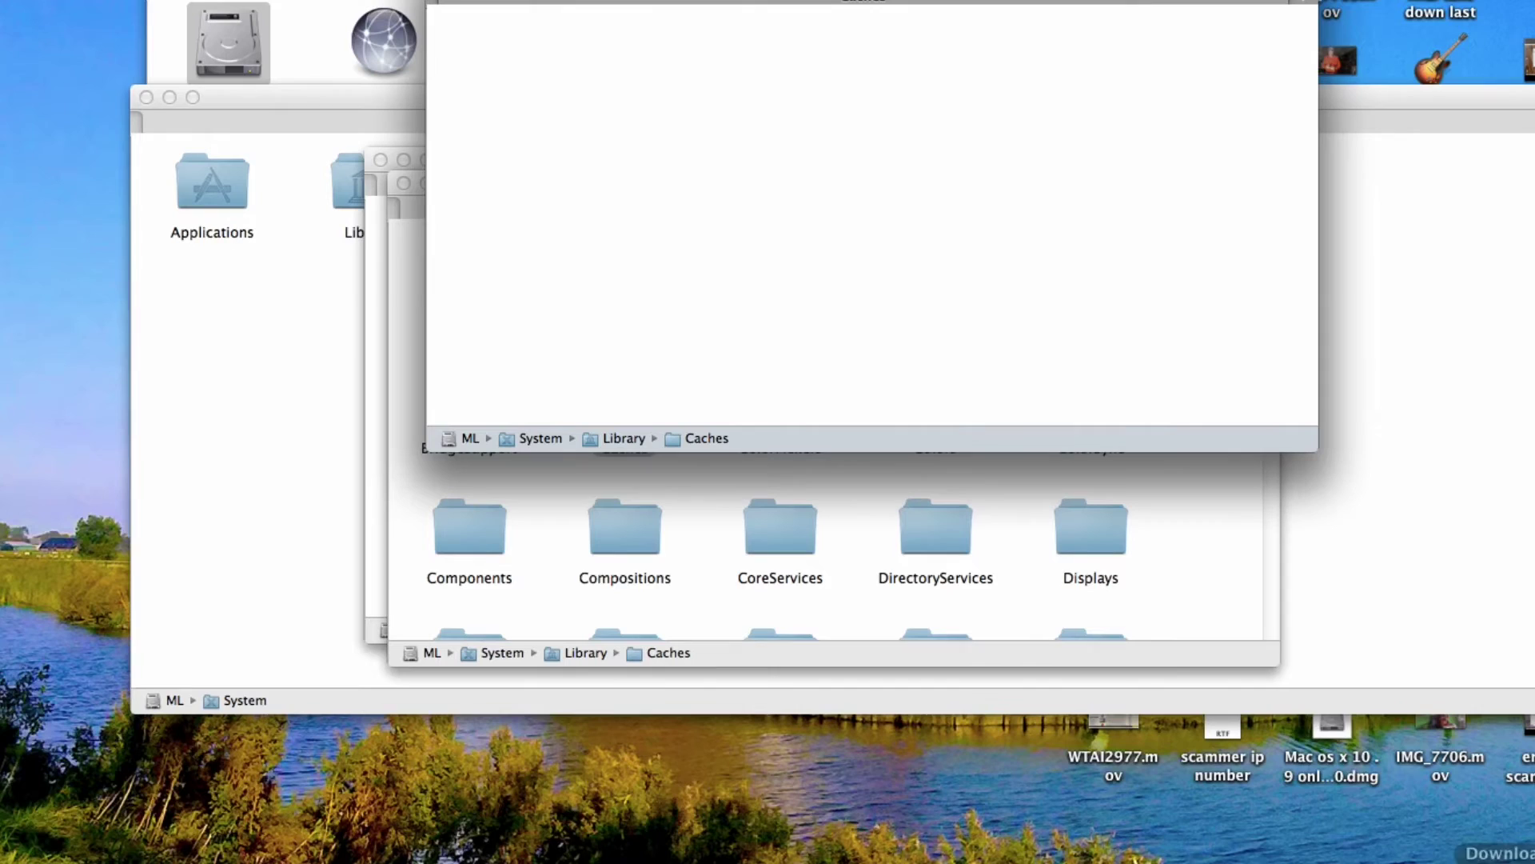
- Empty the Trash from the Dock, skip the two in-use items, and close Caches
{"action": "right_click", "coordinate": [1524, 855]}
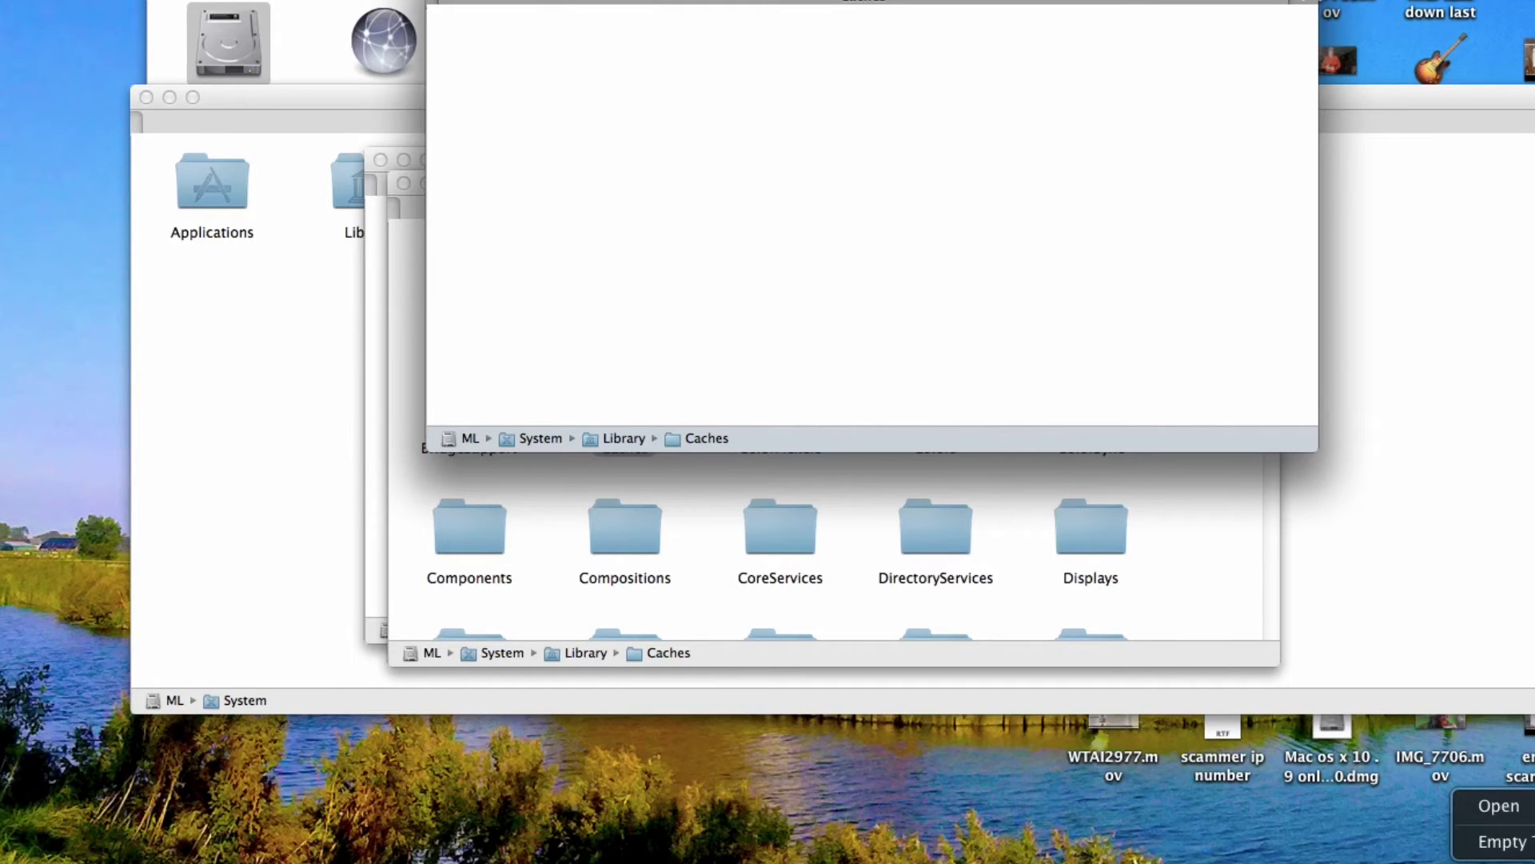
{"action": "left_click", "coordinate": [1495, 841]}
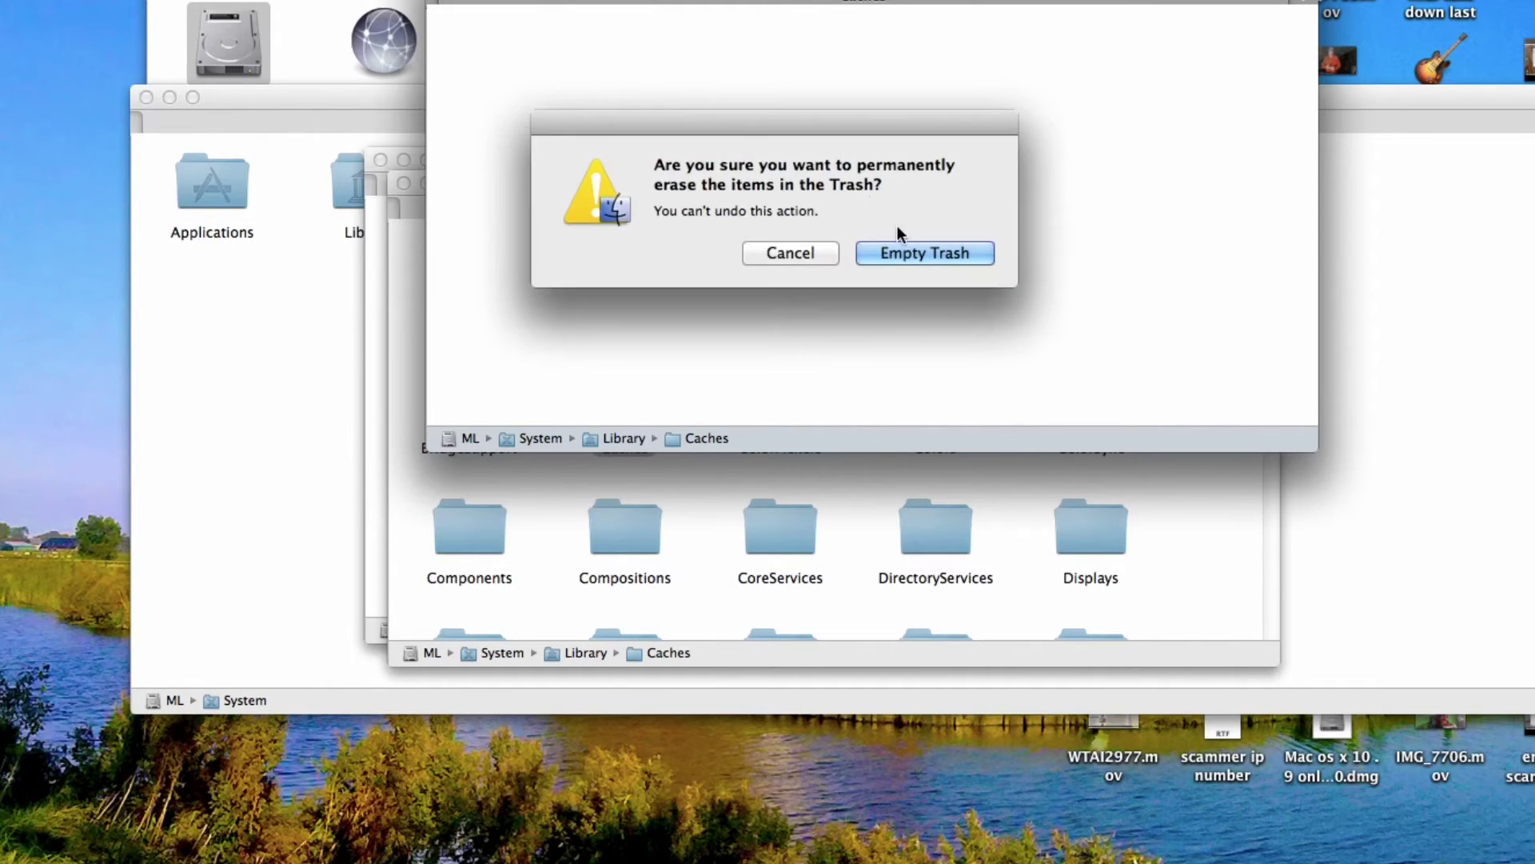
{"action": "left_click", "coordinate": [915, 256]}
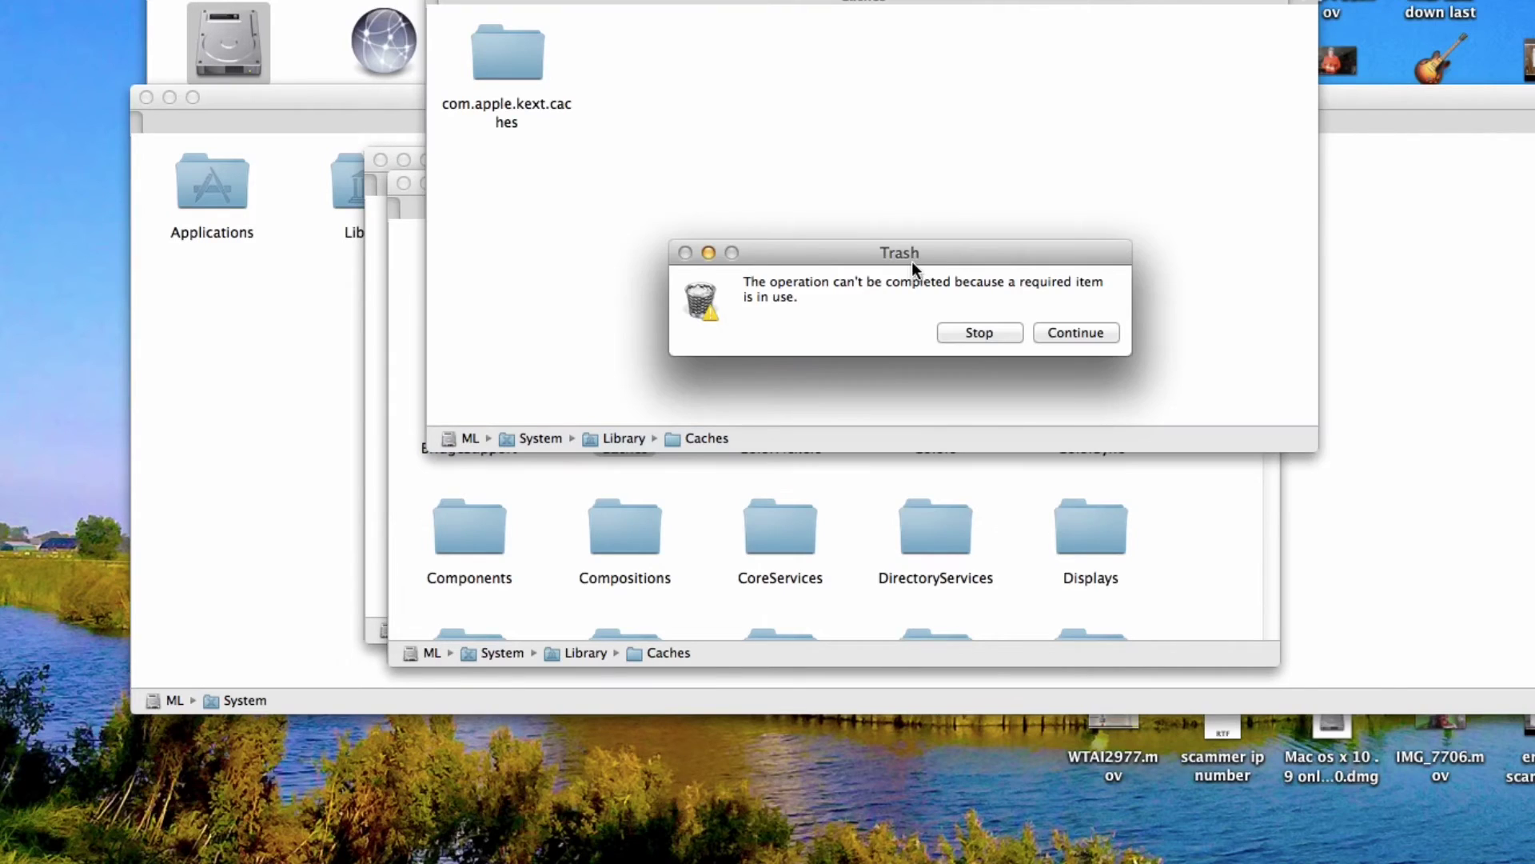
{"action": "left_click", "coordinate": [1062, 334]}
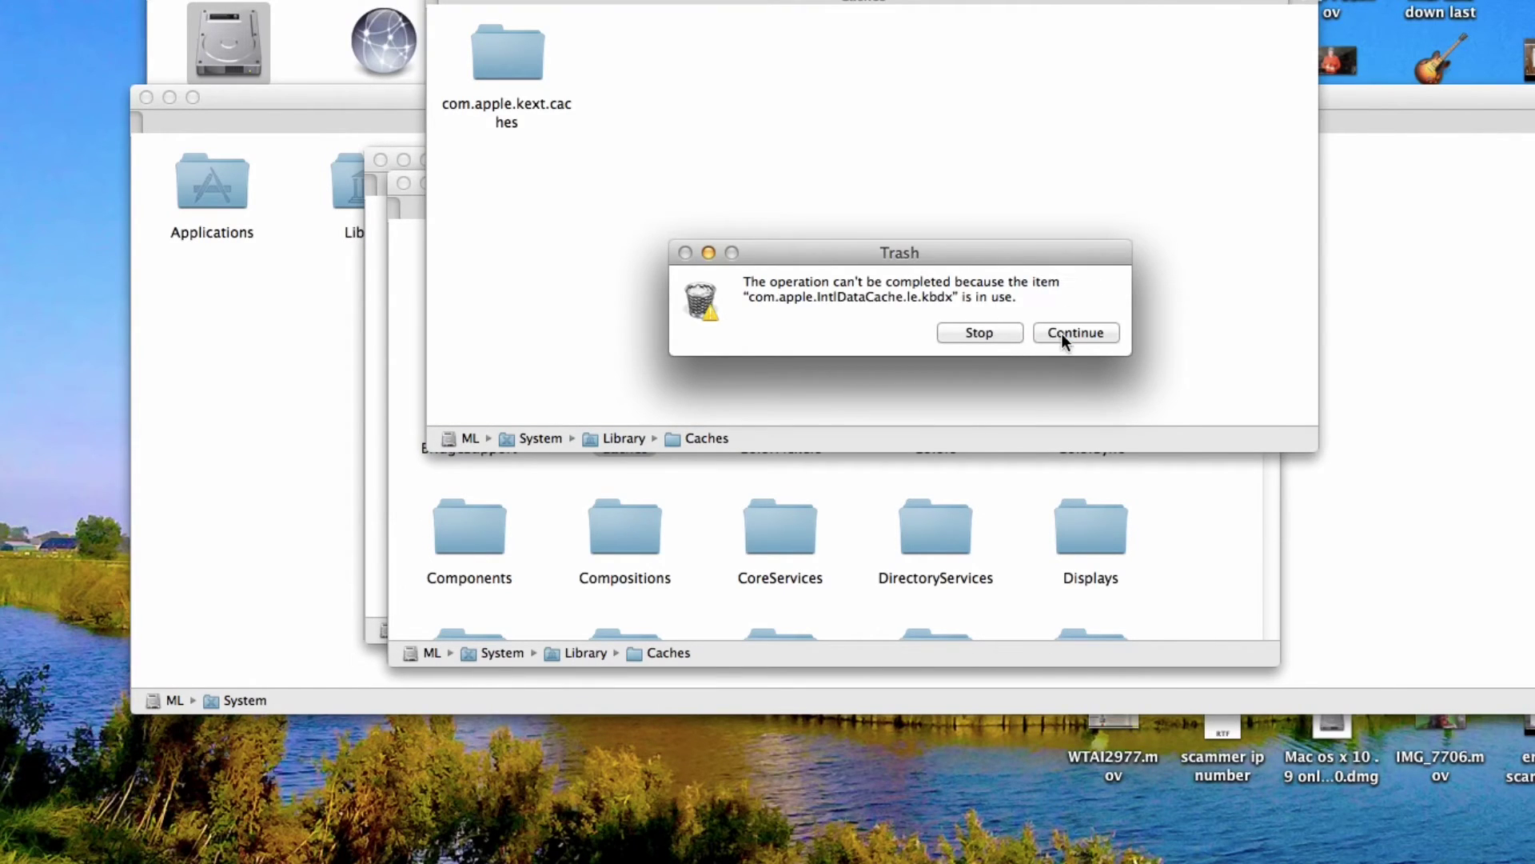
{"action": "left_click", "coordinate": [1061, 333]}
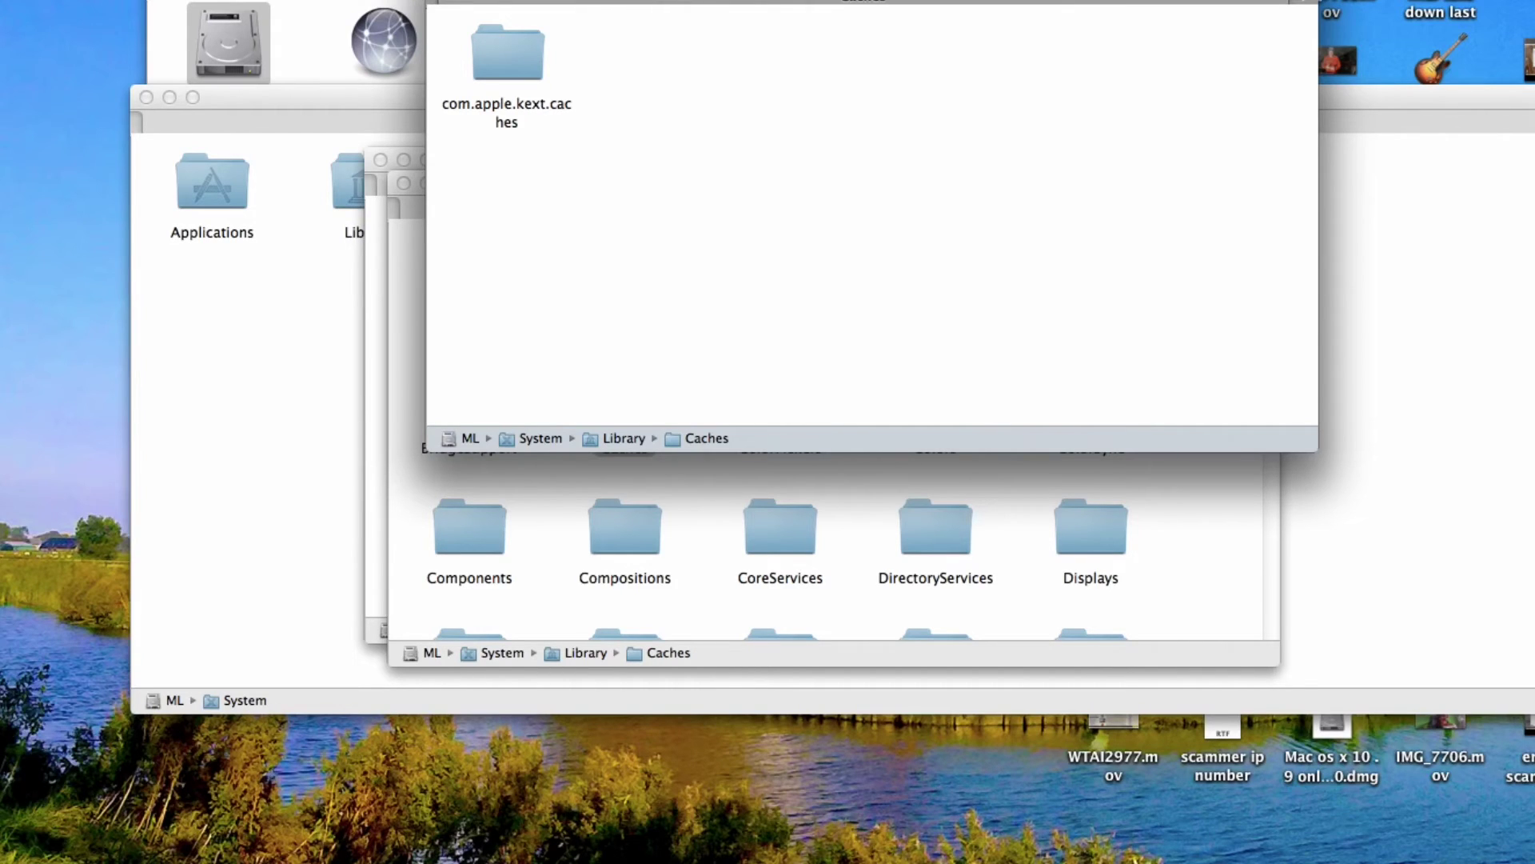
{"action": "key", "text": "super+w"}
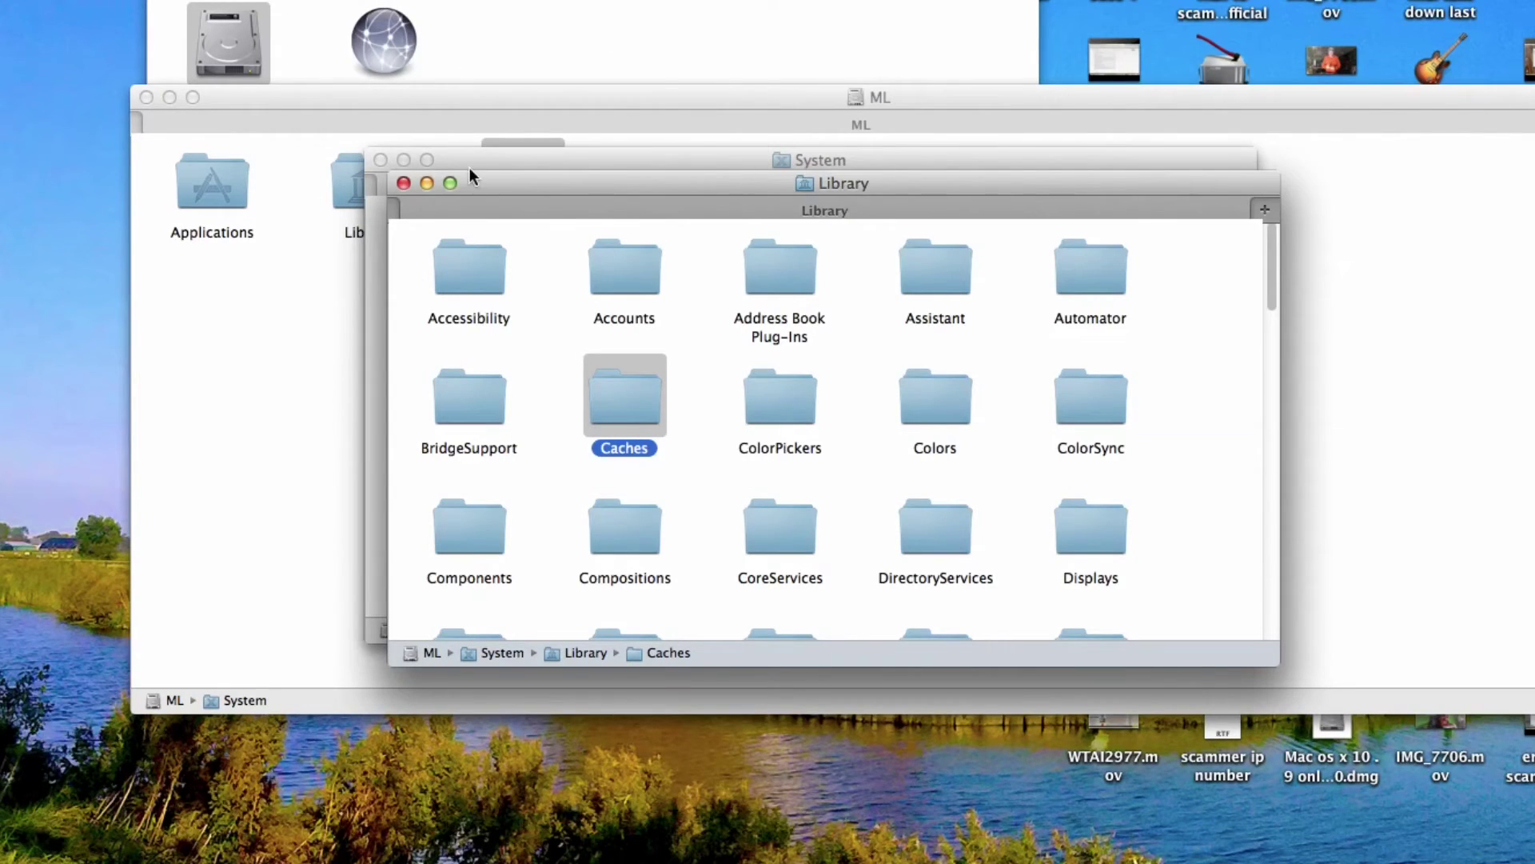
- Close the Library, System, ML and last remaining Finder windows
{"action": "left_click", "coordinate": [403, 185]}
{"action": "left_click", "coordinate": [379, 159]}
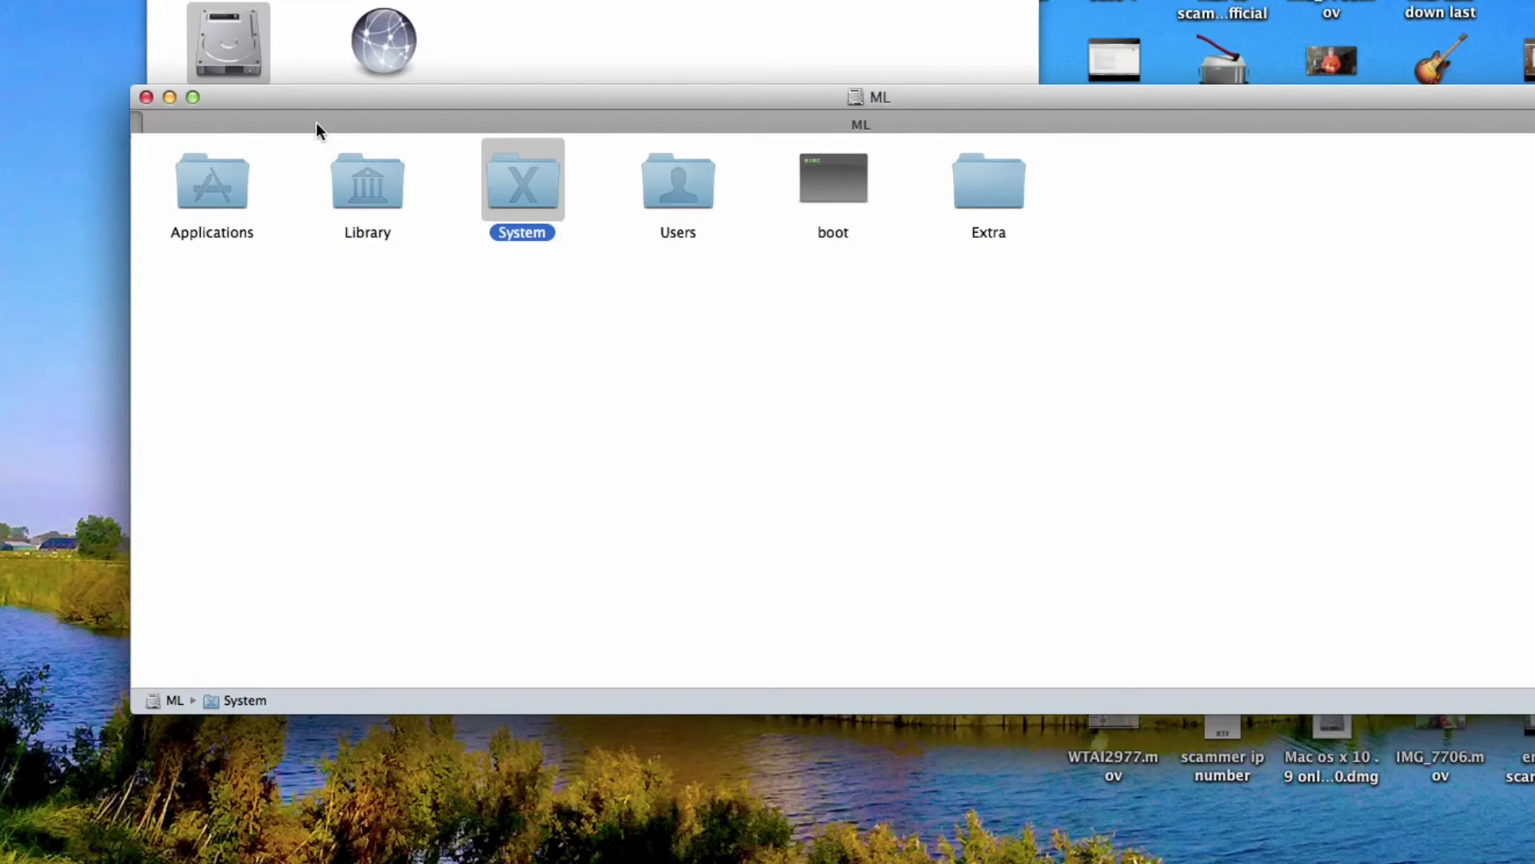
{"action": "left_click", "coordinate": [147, 98]}
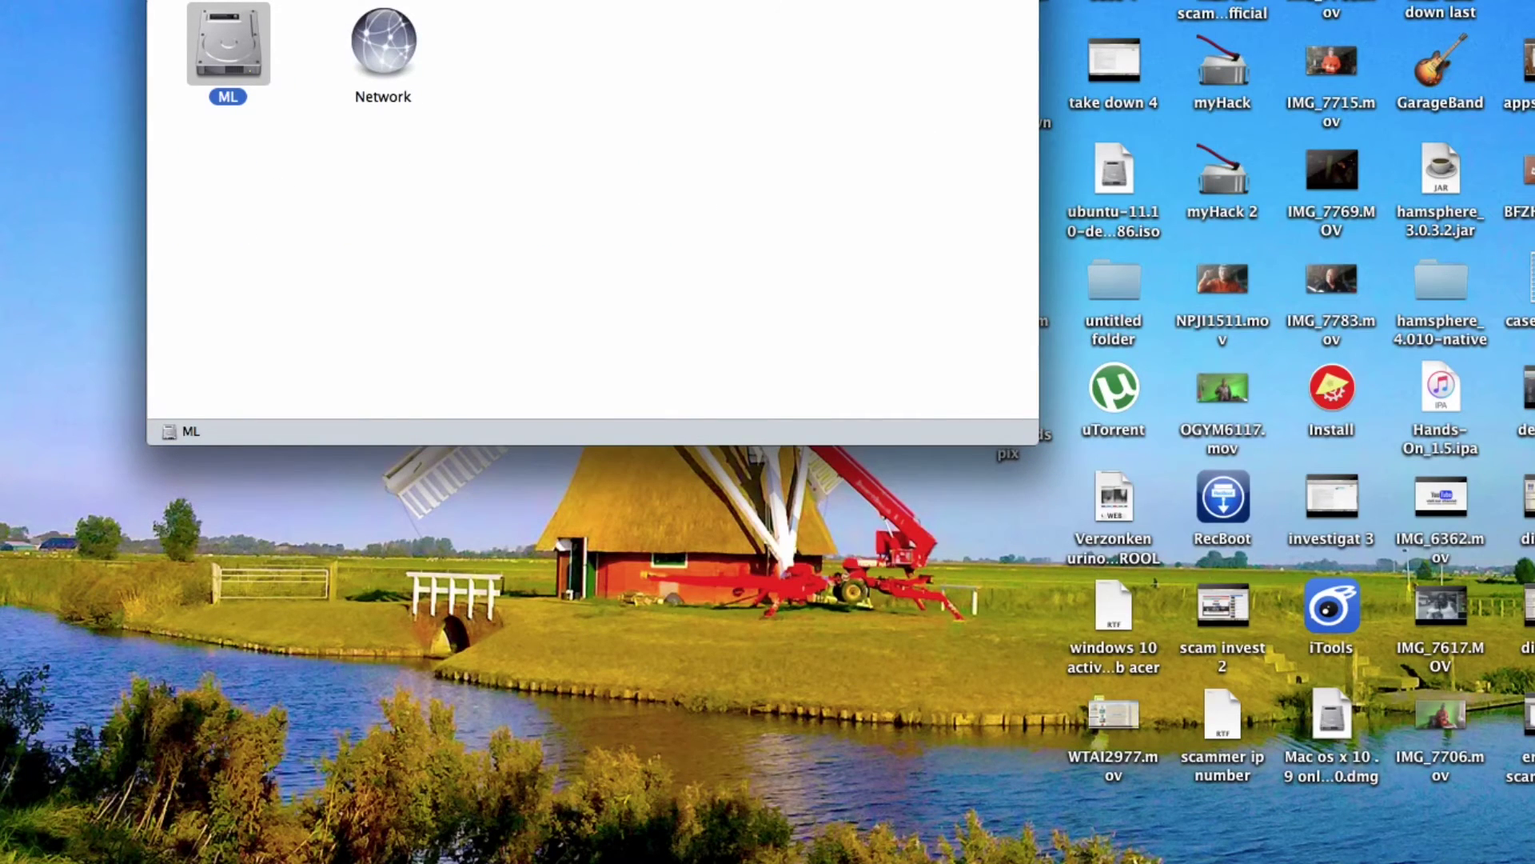
{"action": "key", "text": "super+w"}
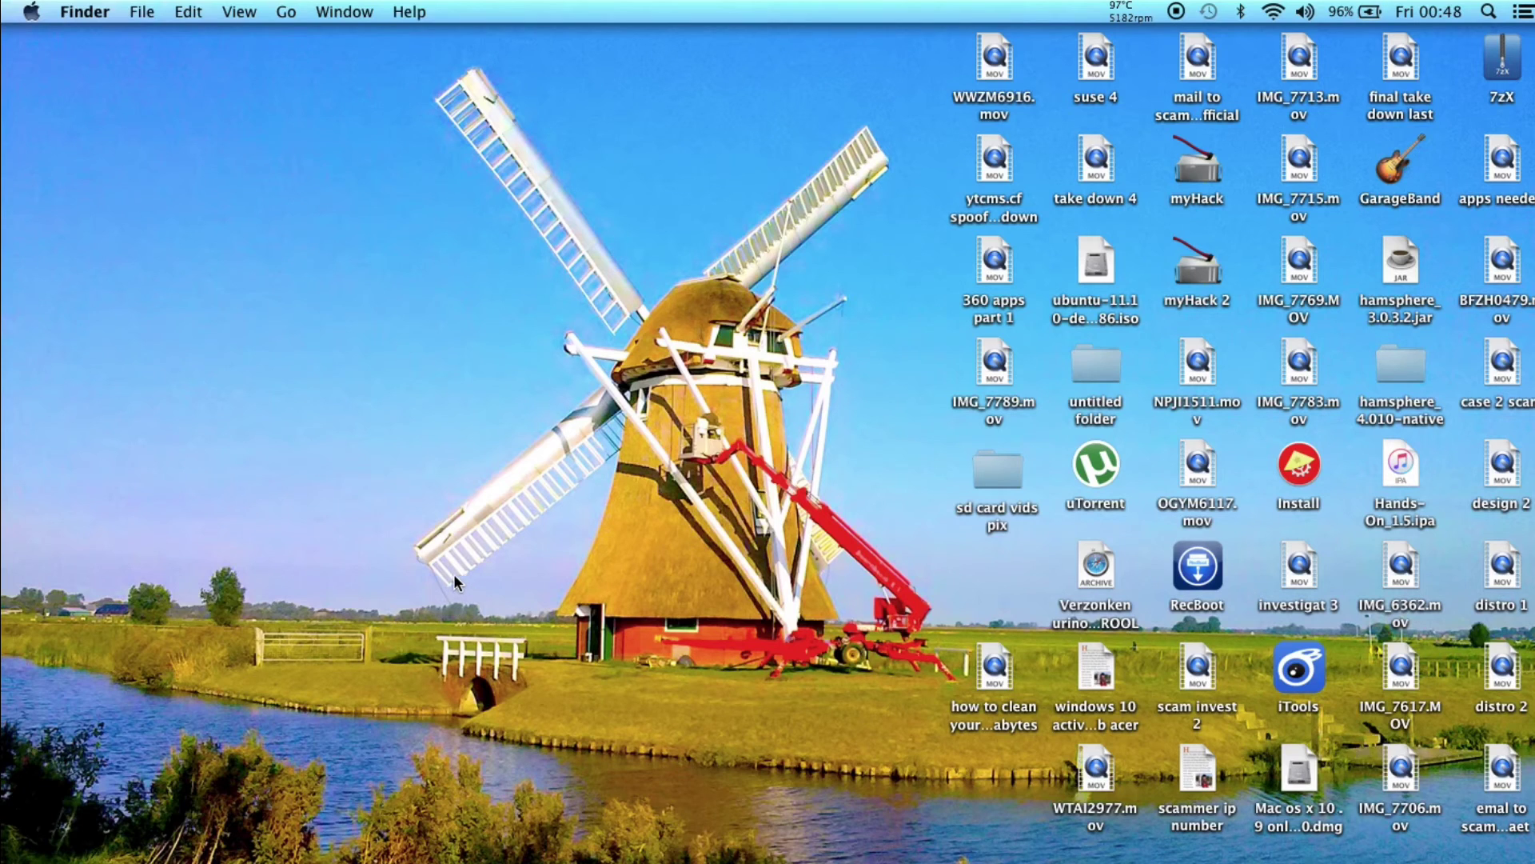
{"action": "left_click", "coordinate": [287, 11]}
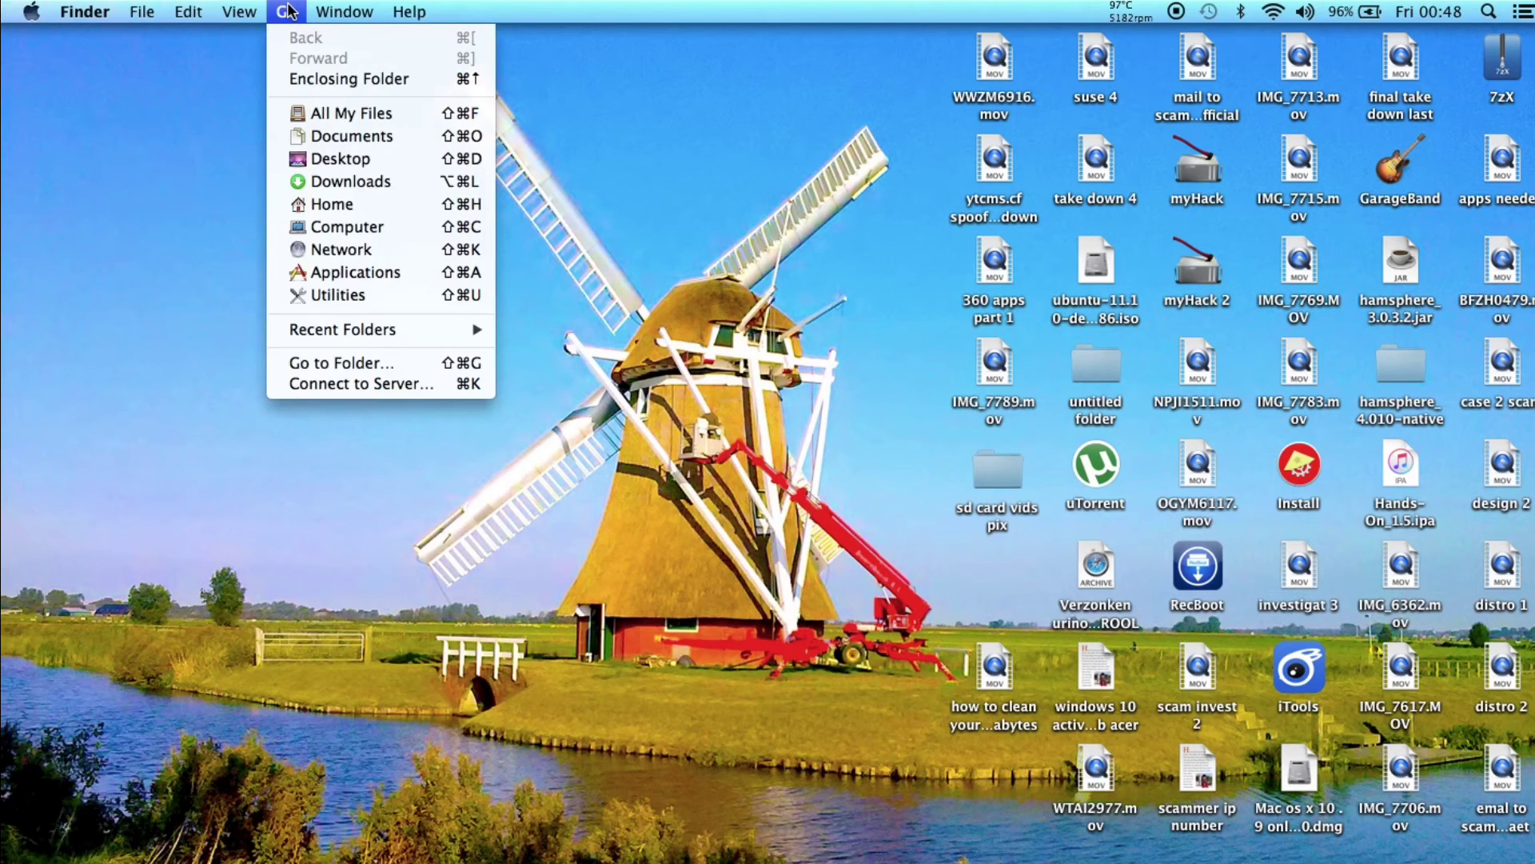
{"action": "left_click", "coordinate": [336, 364]}
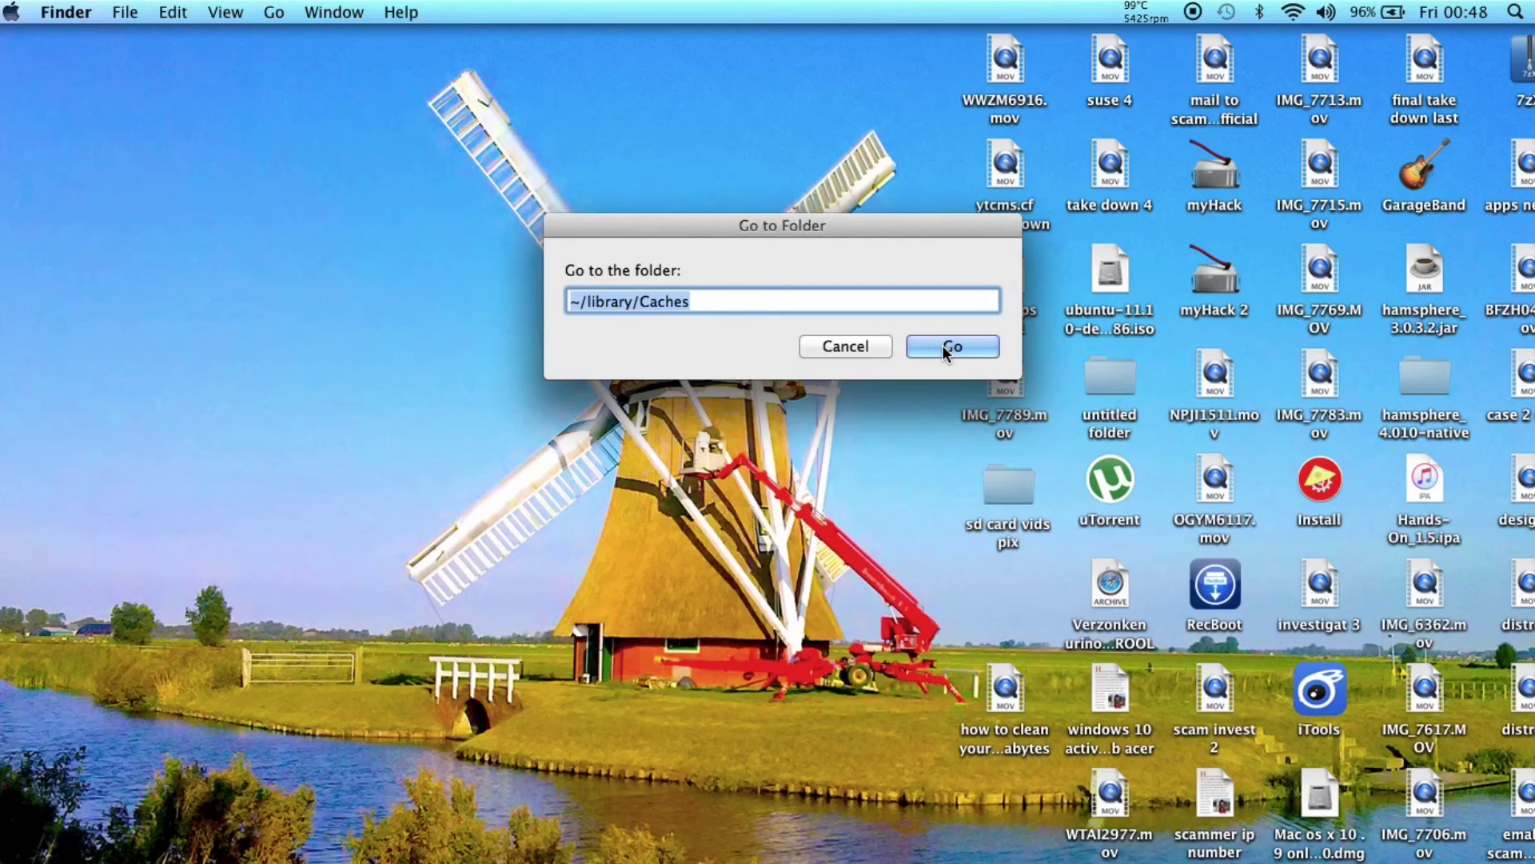
{"action": "left_click", "coordinate": [945, 348]}
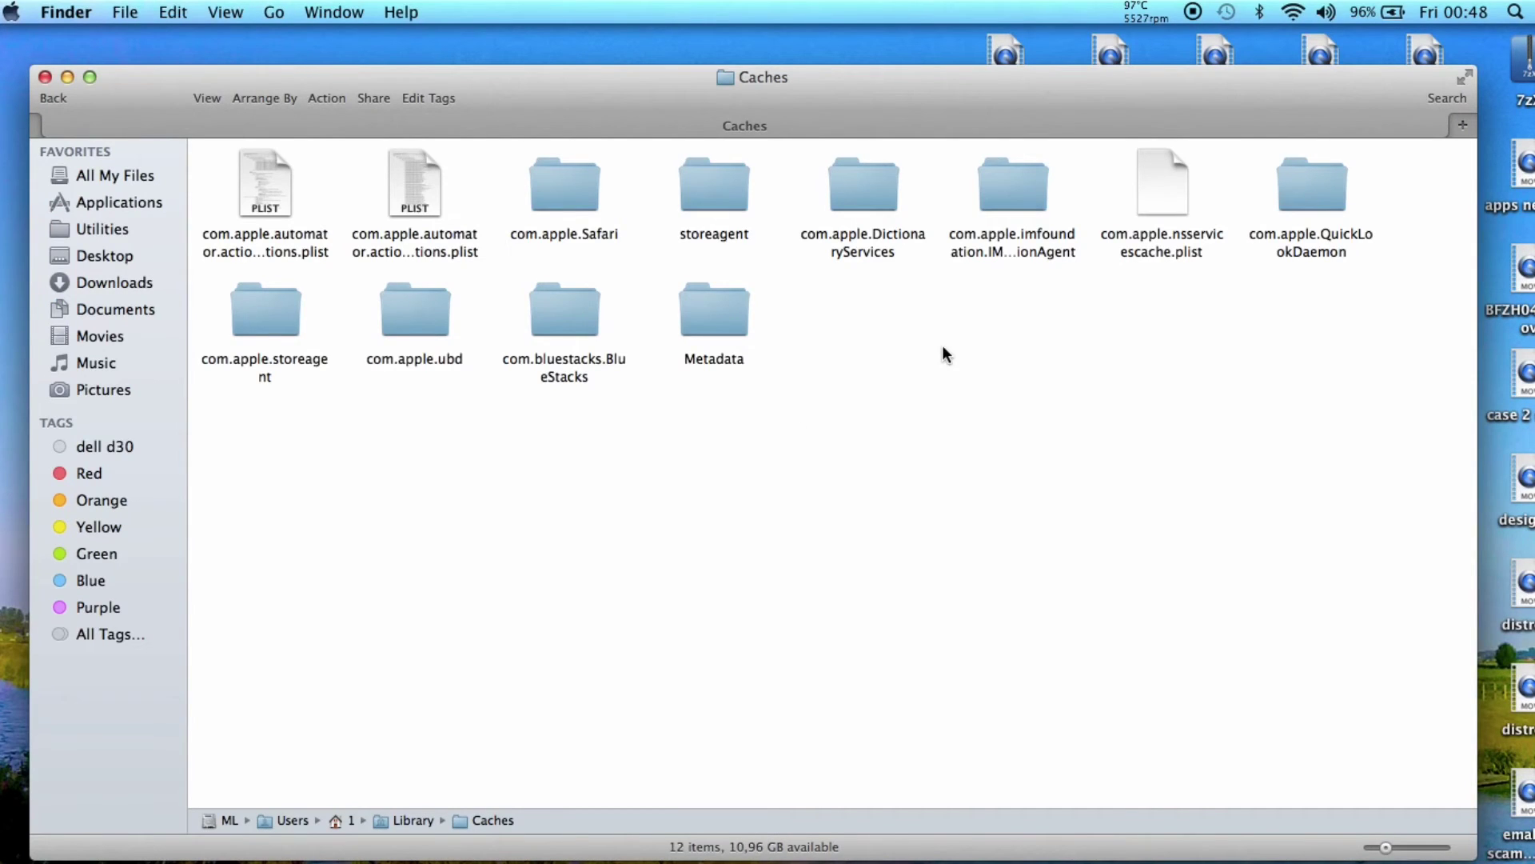
{"action": "left_click_drag", "start_coordinate": [1410, 507], "coordinate": [227, 141]}
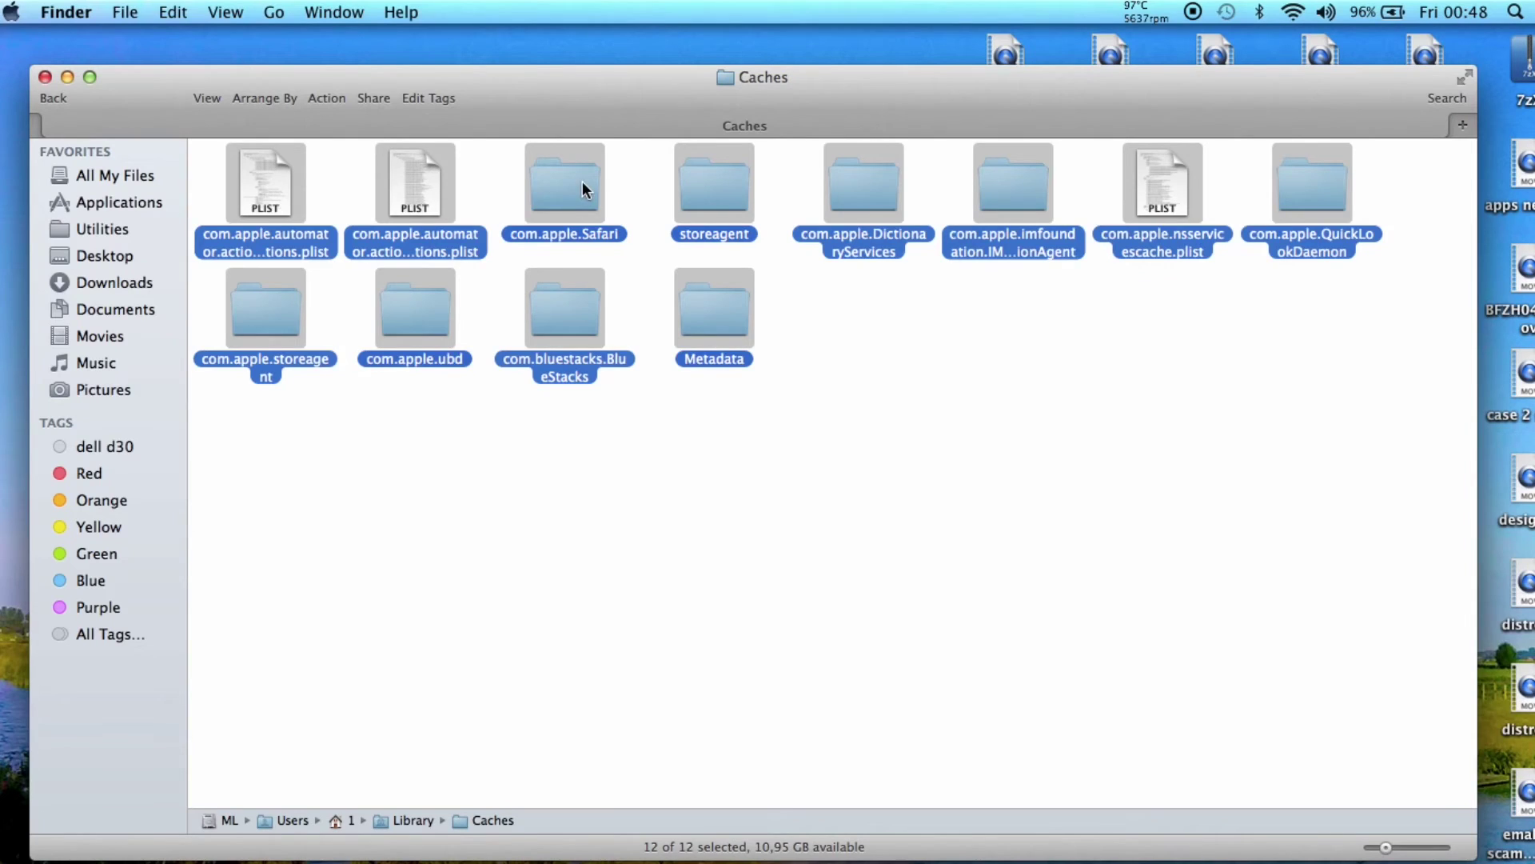
{"action": "left_click", "coordinate": [695, 439]}
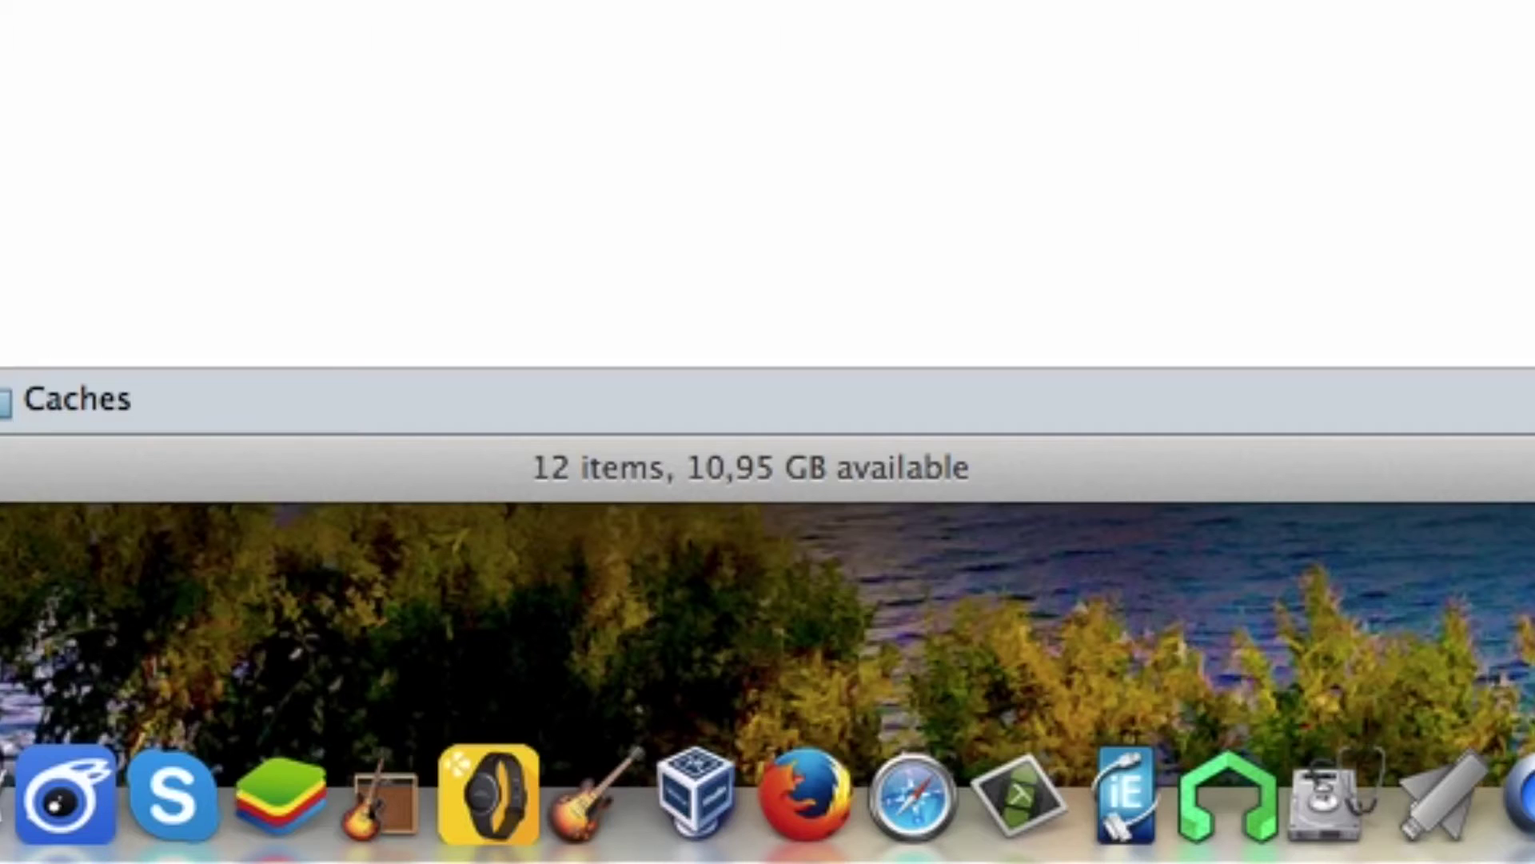
{"action": "left_click", "coordinate": [714, 316]}
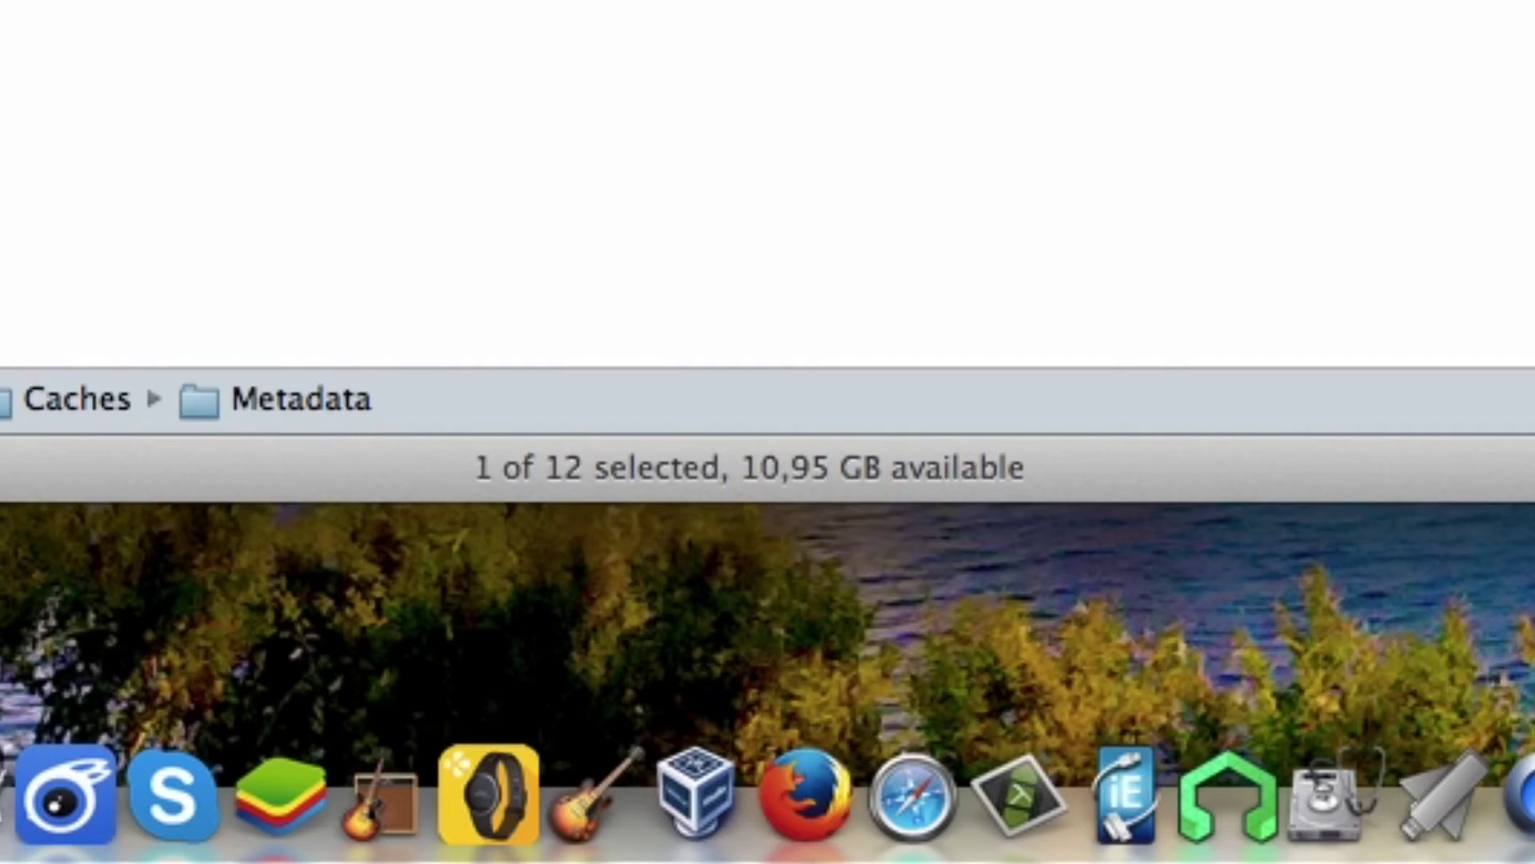
{"action": "right_click", "coordinate": [631, 4]}
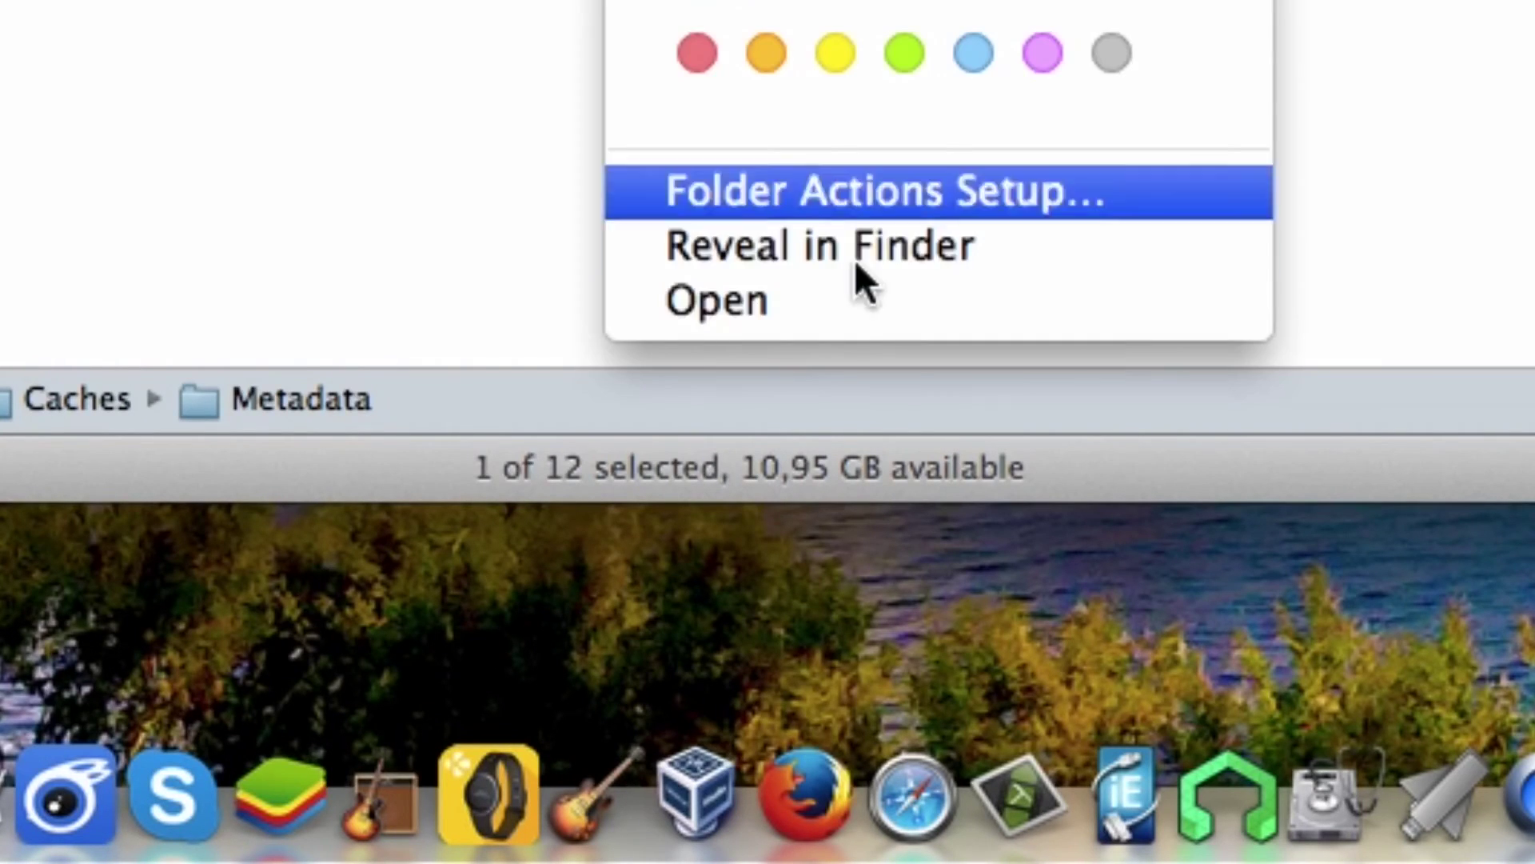
{"action": "left_click", "coordinate": [771, 495]}
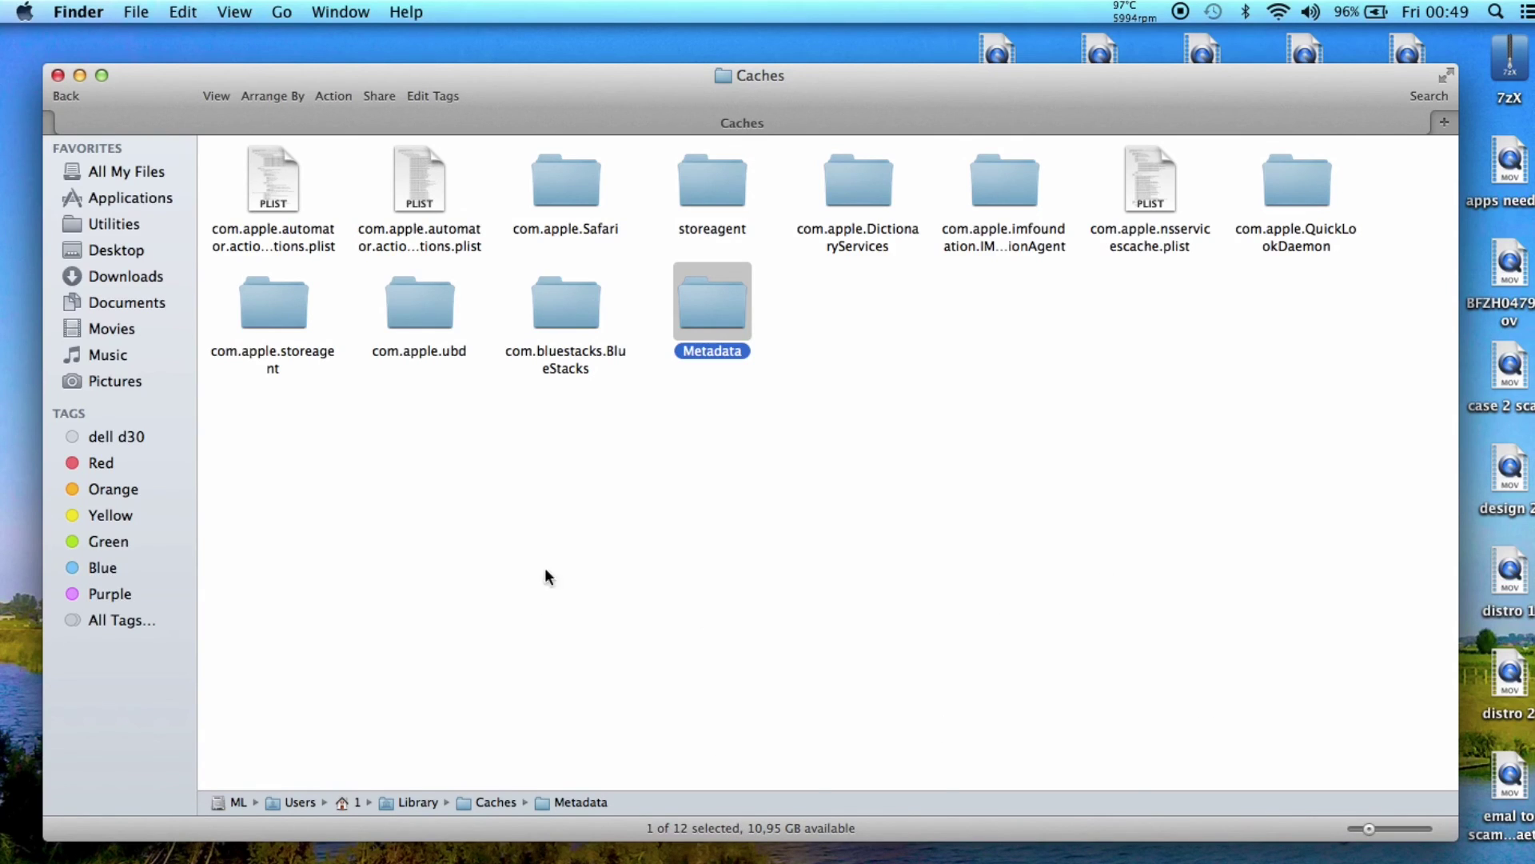
{"action": "left_click", "coordinate": [58, 76]}
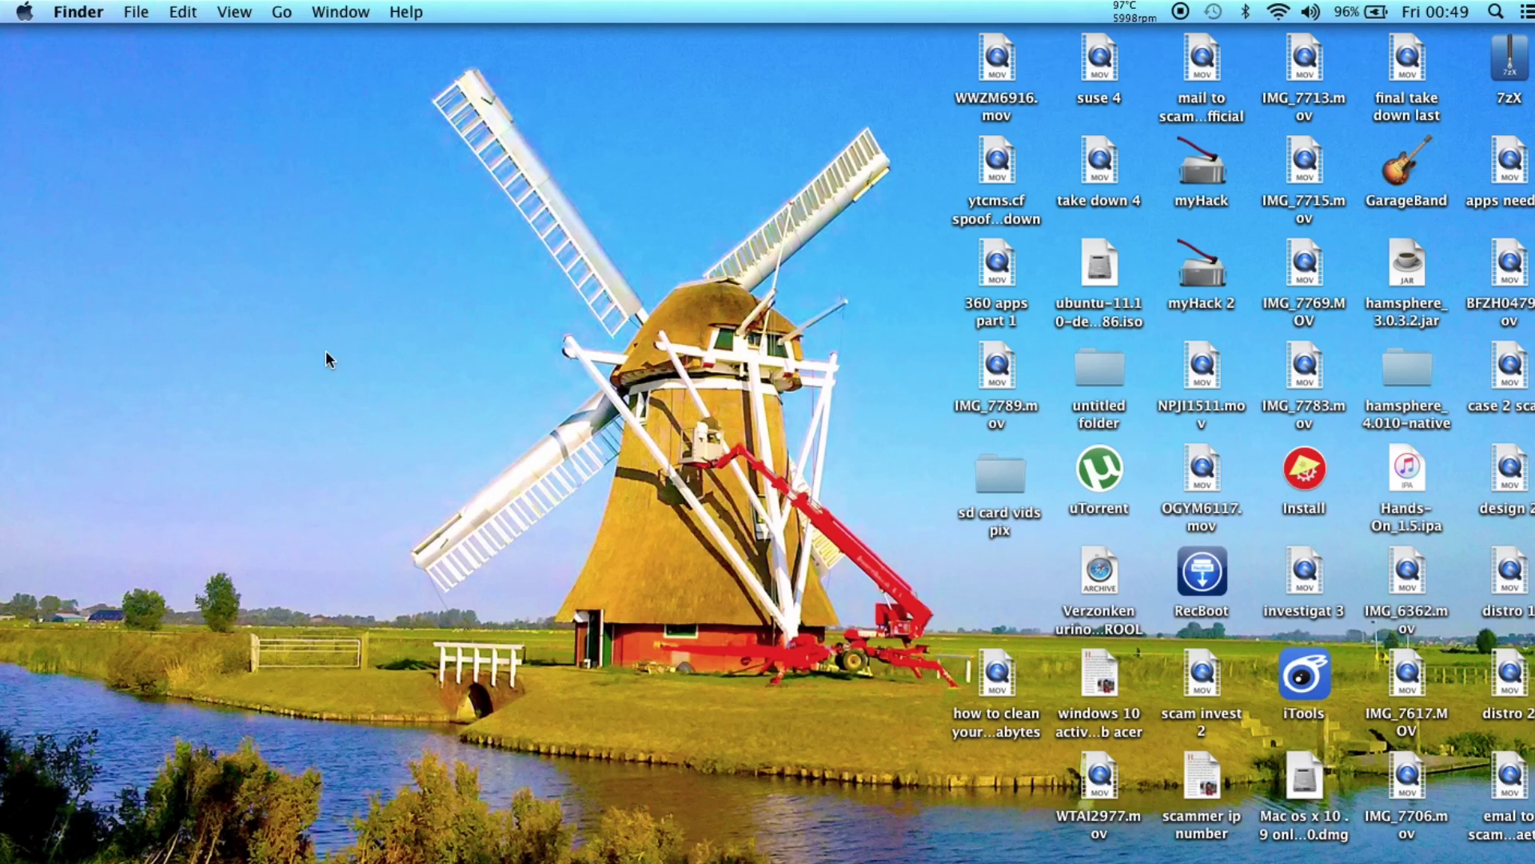